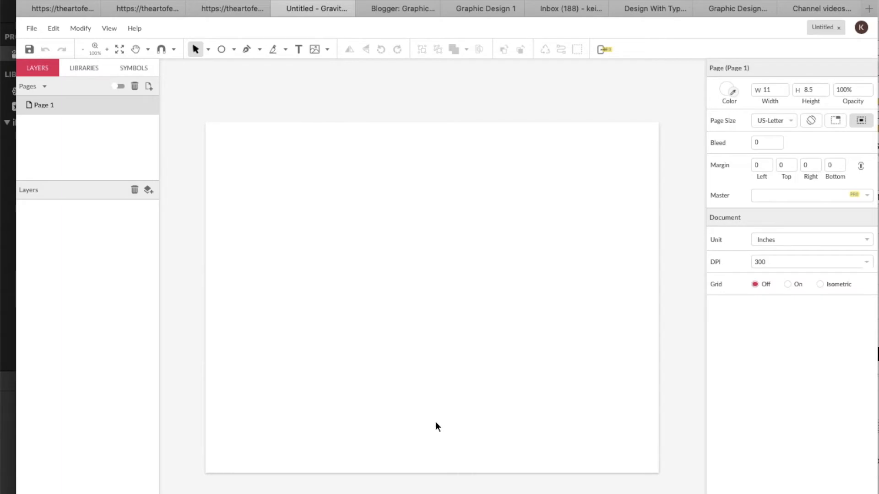
# Browse the web font list and search it for a font by name
pyautogui.click(299, 49)
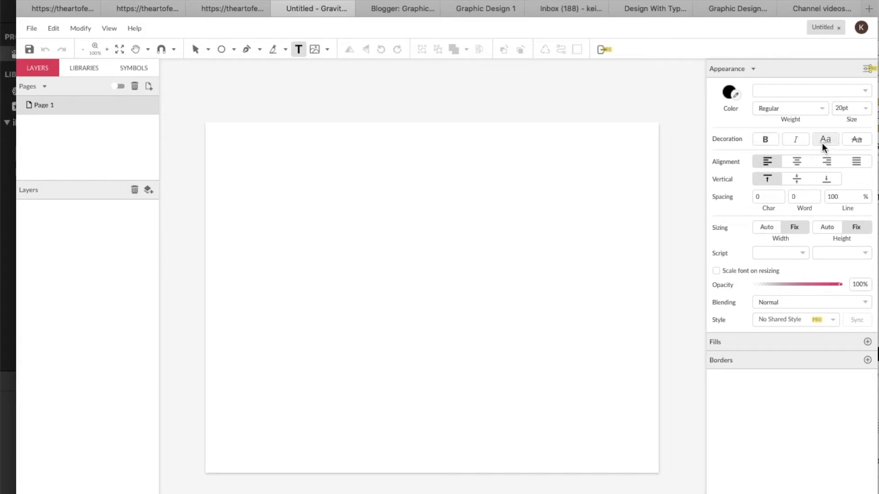
pyautogui.click(851, 92)
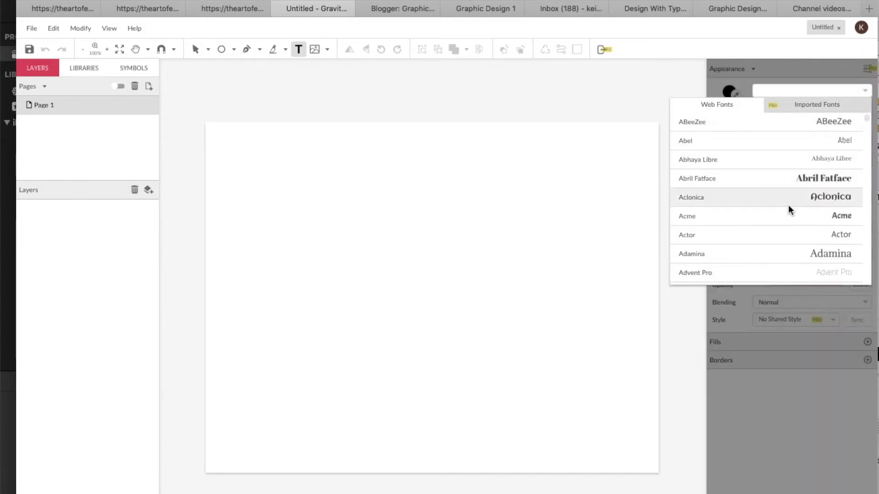
pyautogui.scroll(-5, 781, 267)
pyautogui.scroll(-4, 781, 268)
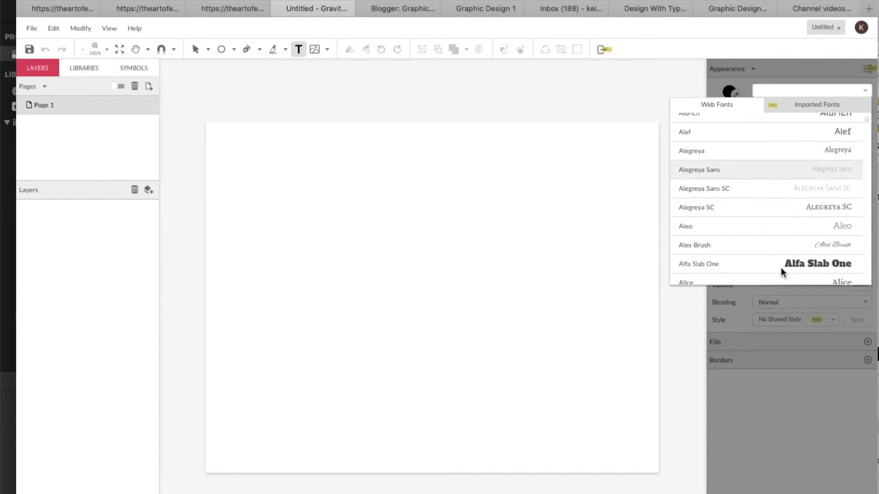
pyautogui.scroll(-4, 781, 267)
pyautogui.scroll(-4, 781, 267)
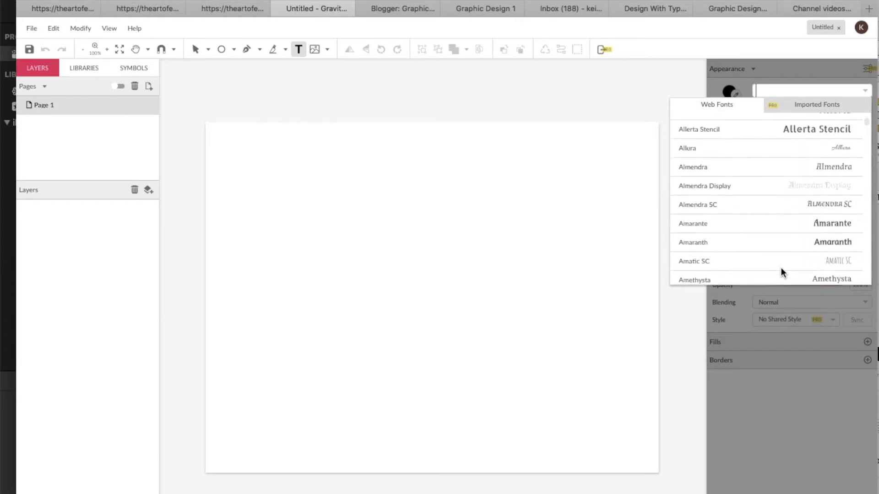
pyautogui.click(794, 97)
pyautogui.write('he')
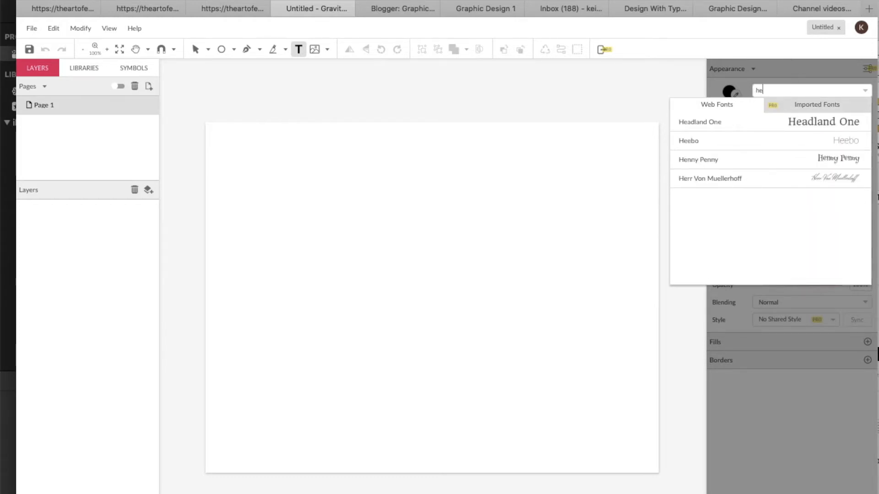
pyautogui.write('l')
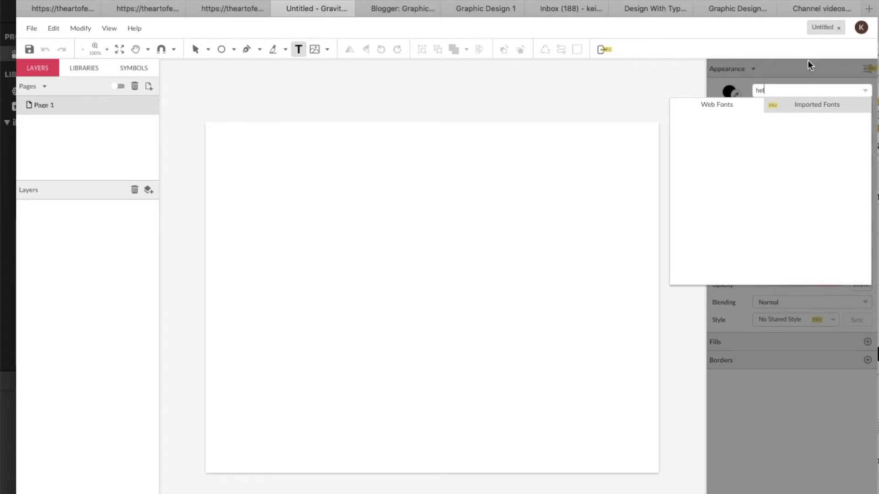
pyautogui.press('BackSpace')
pyautogui.press('BackSpace')
pyautogui.press('BackSpace')
pyautogui.write('a')
pyautogui.press('BackSpace')
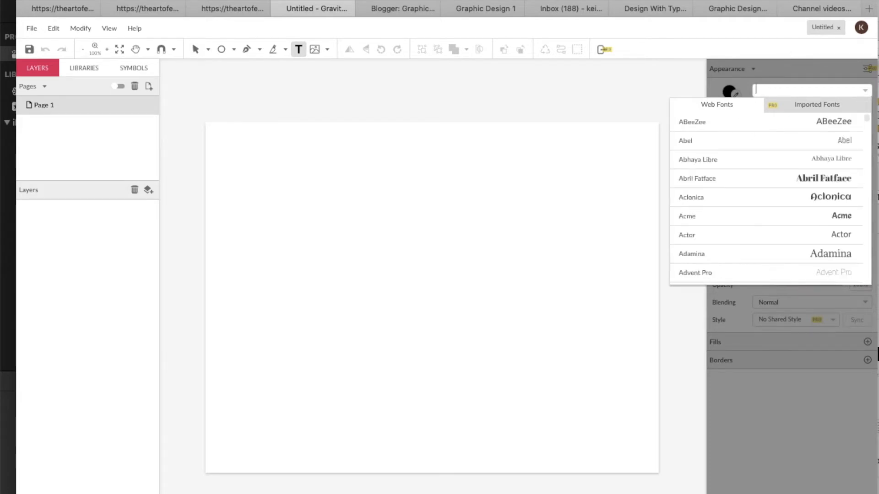
pyautogui.click(818, 71)
pyautogui.click(824, 89)
# Place a text object reading w on the page
pyautogui.click(304, 240)
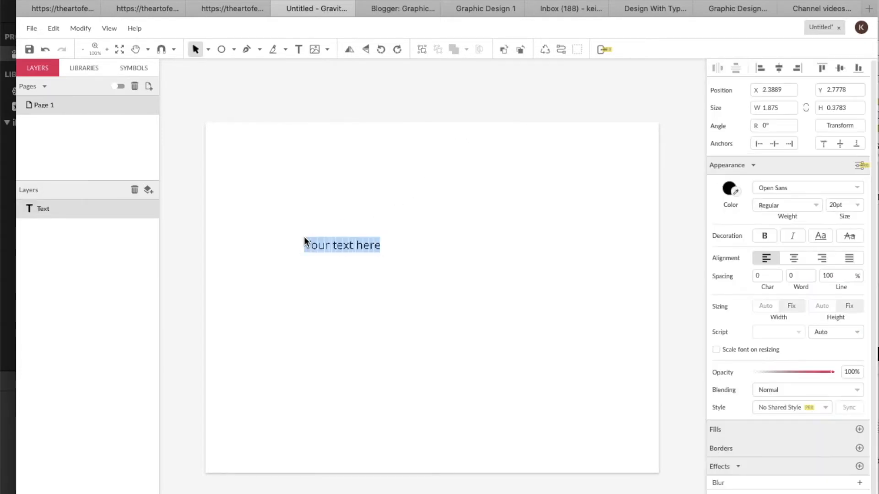
pyautogui.write('w')
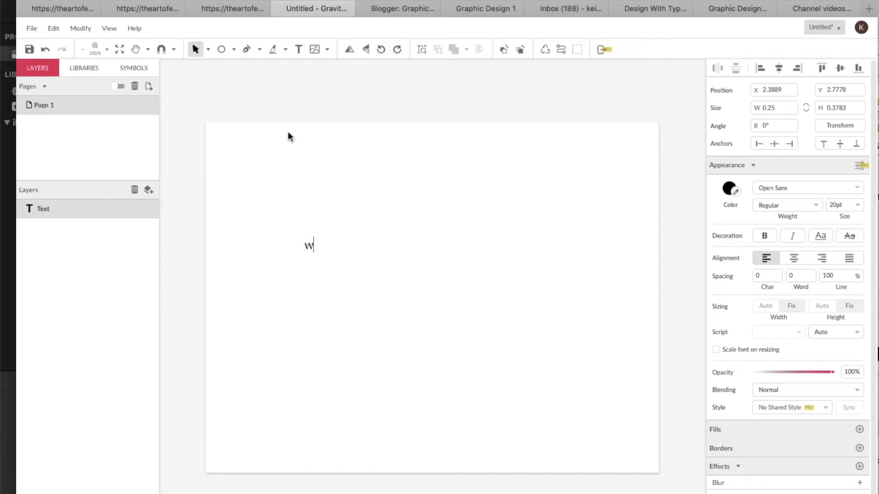
pyautogui.press('Escape')
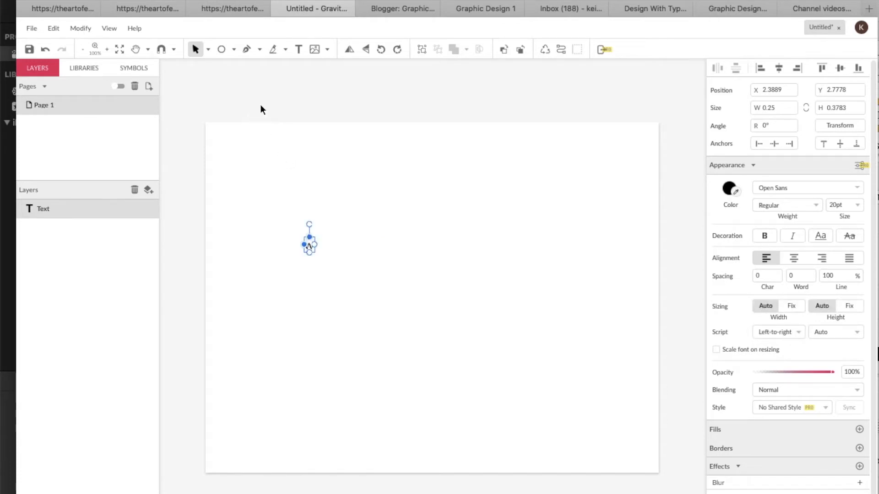
# Add a second text object reading a to the right of the w
pyautogui.click(298, 49)
pyautogui.click(352, 238)
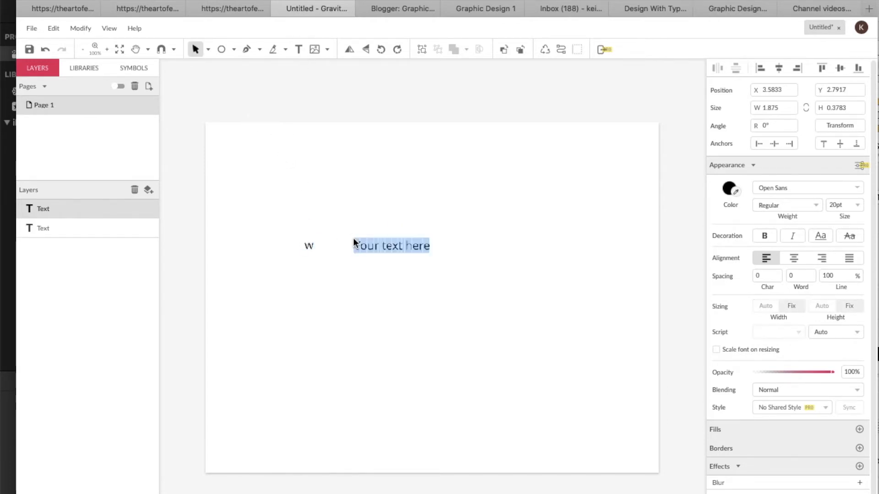
pyautogui.write('a')
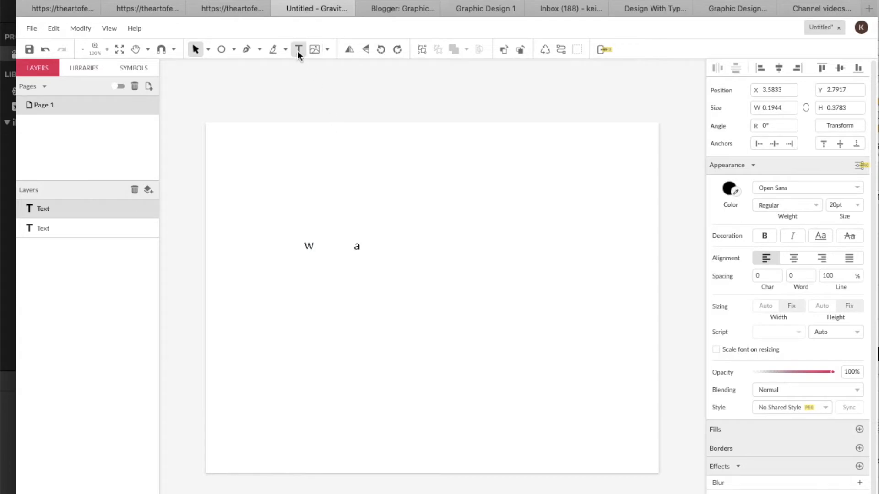
pyautogui.click(369, 155)
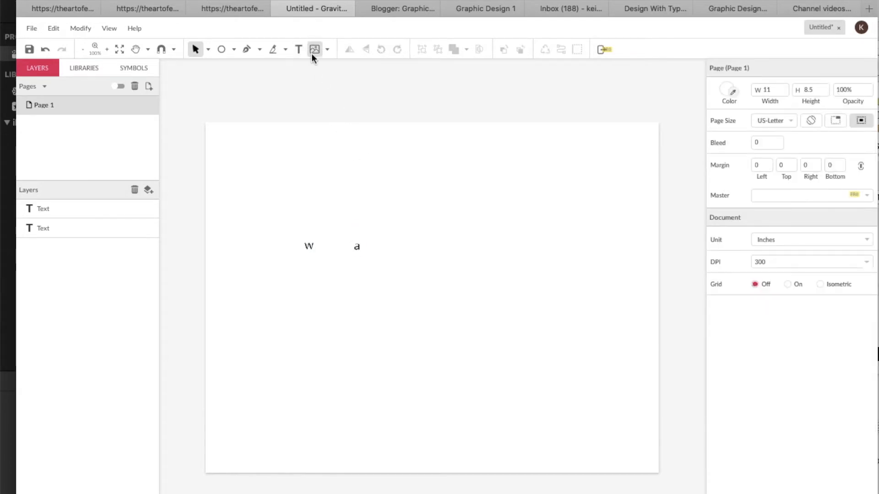
# Add a text object reading v to the lower right of the a
pyautogui.click(298, 49)
pyautogui.click(423, 249)
pyautogui.write('v')
pyautogui.click(299, 49)
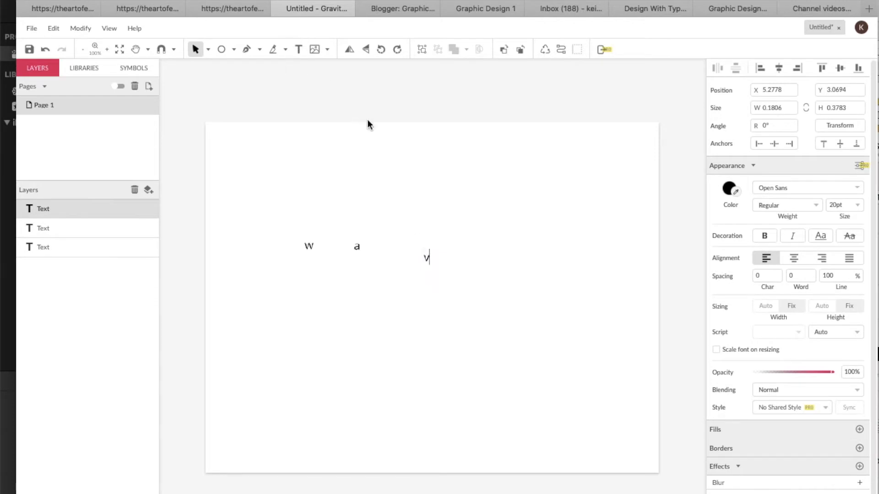
pyautogui.click(426, 201)
# Add a text object reading e above and right of the v
pyautogui.click(299, 49)
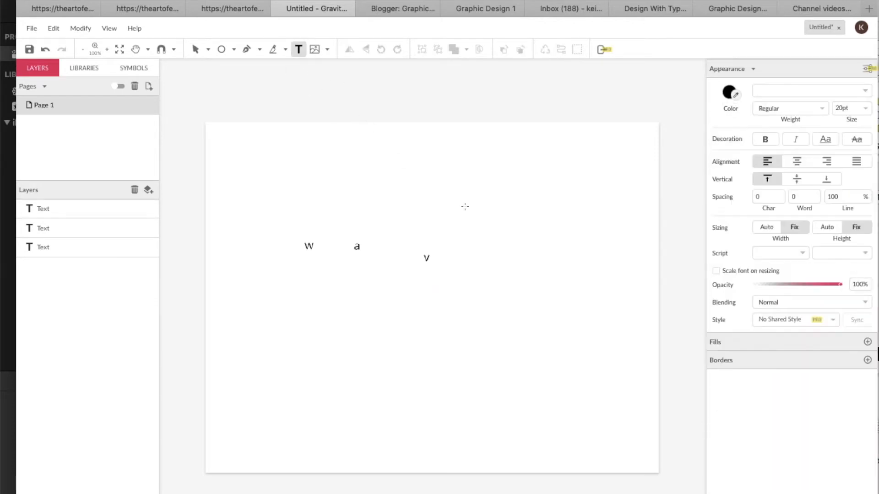
pyautogui.click(478, 217)
pyautogui.write('e')
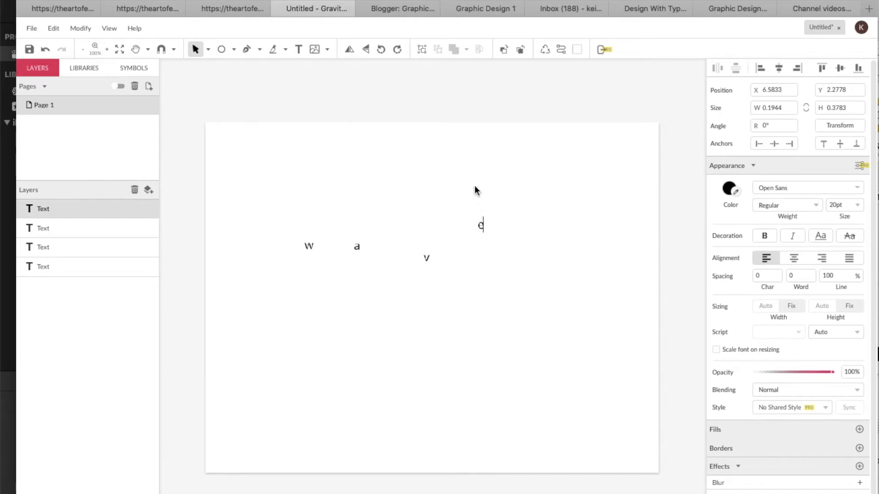
pyautogui.press('Escape')
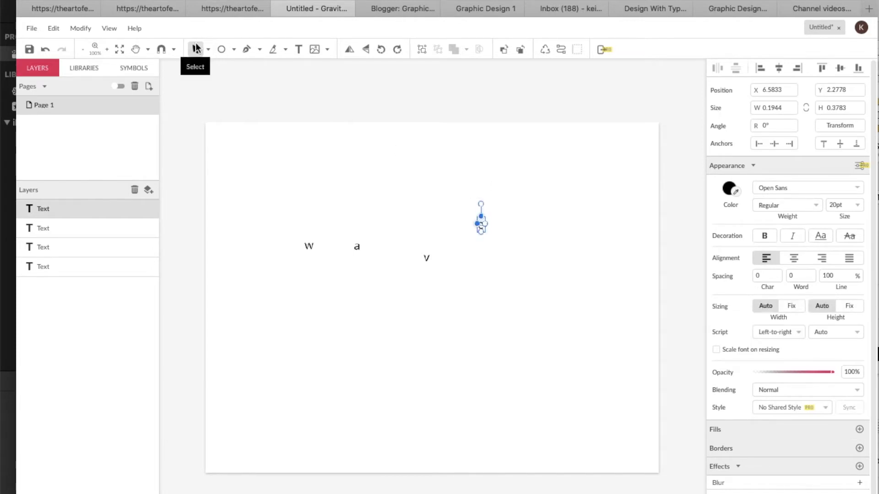
# Try enlarging the w text frame by its corner handle and undo the resize
pyautogui.click(310, 246)
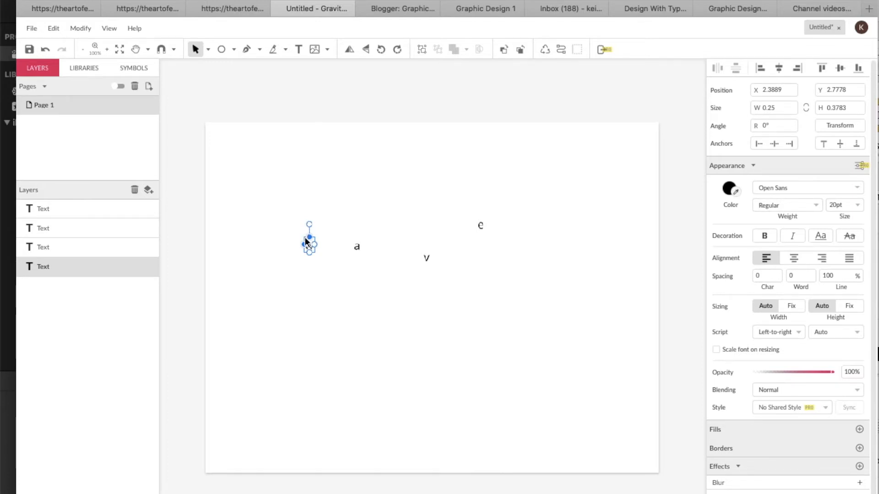
pyautogui.scroll(5, 269, 229)
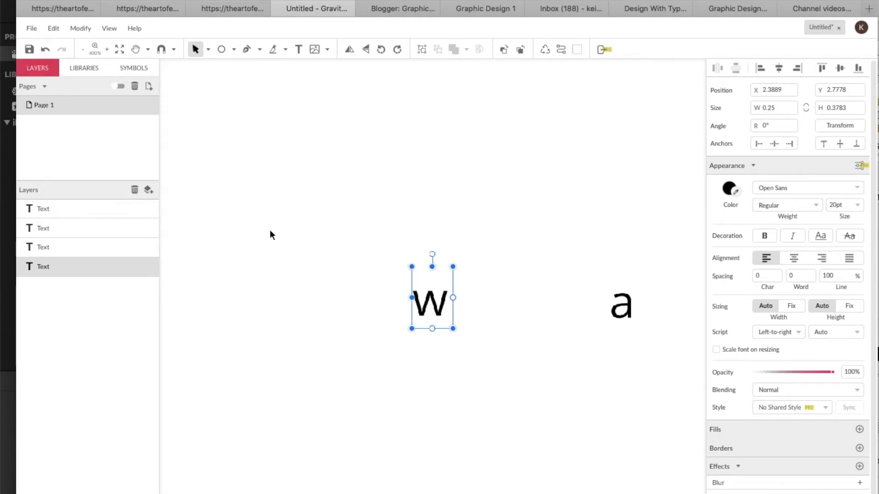
pyautogui.moveTo(411, 266); pyautogui.dragTo(313, 191)
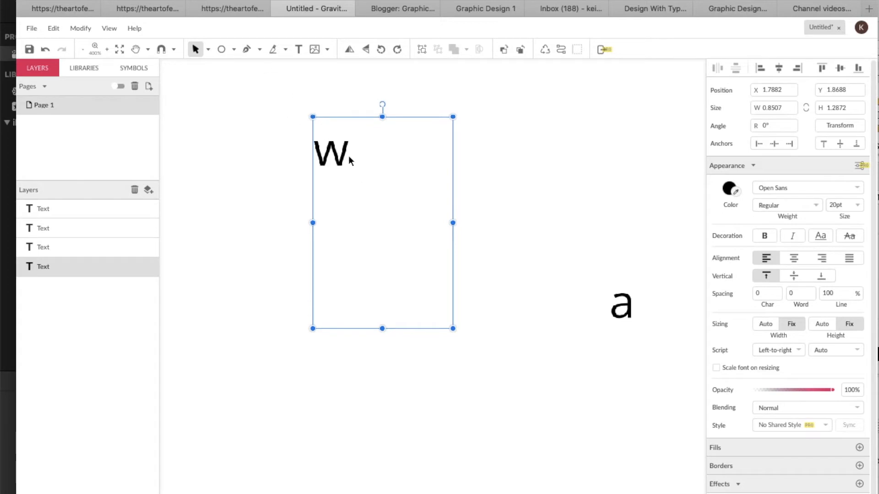
pyautogui.hotkey('ctrl', 'z')
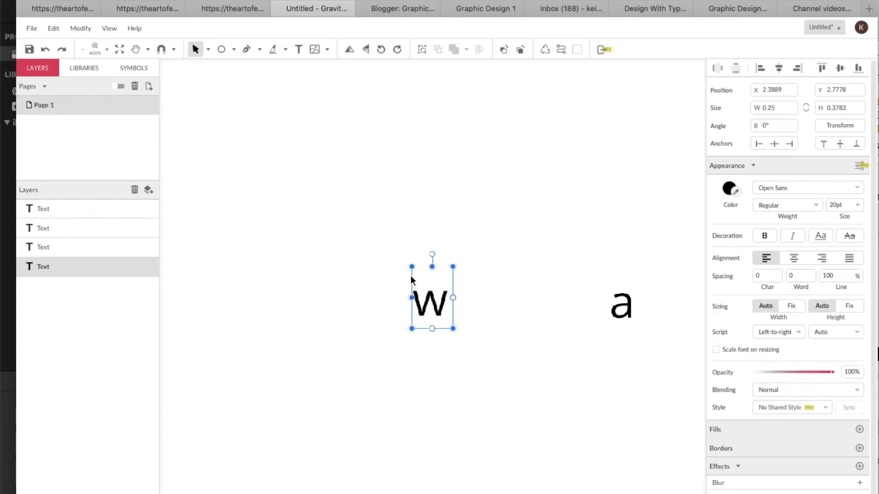
# Convert the w text to a path and scale it up to about 0.90 by 0.63 inches
pyautogui.rightClick(434, 308)
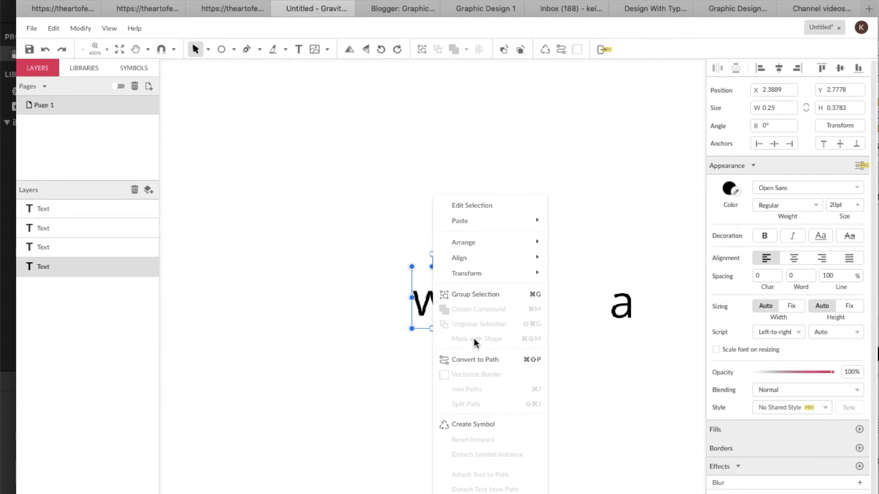
pyautogui.click(475, 361)
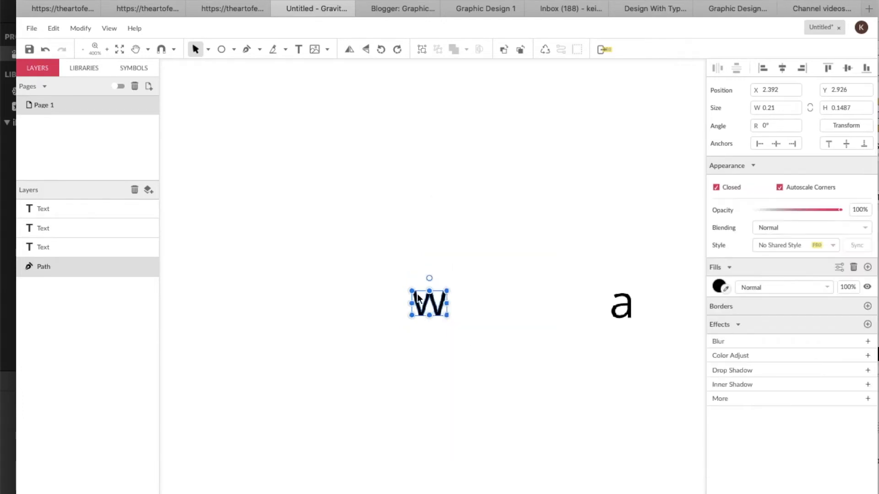
pyautogui.moveTo(411, 290); pyautogui.dragTo(299, 211)
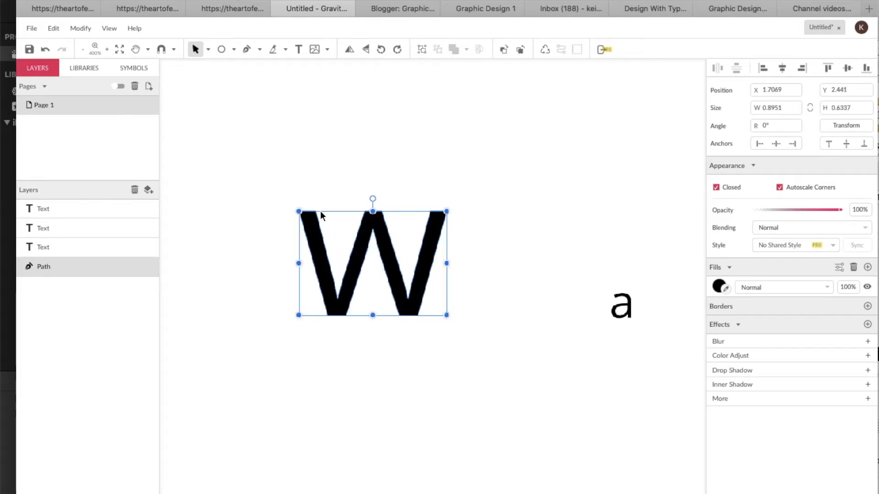
pyautogui.doubleClick(425, 273)
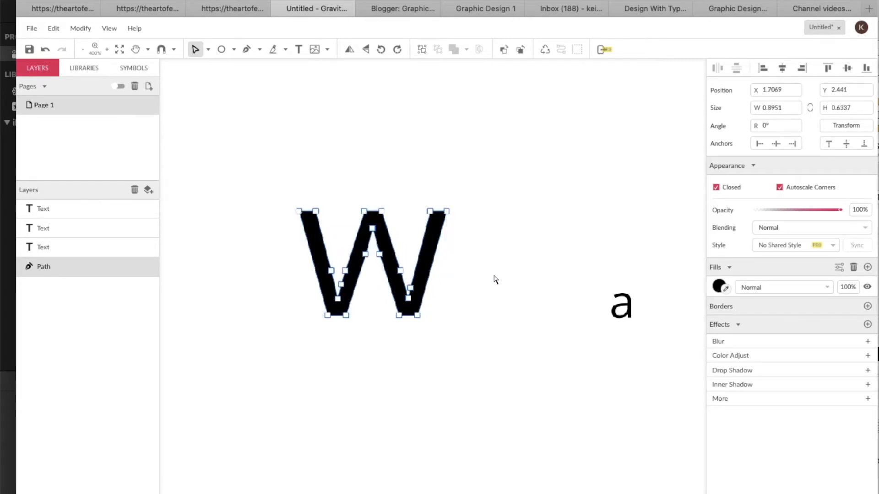
# Try converting the a text to a path and undo the conversion
pyautogui.click(625, 313)
pyautogui.rightClick(626, 312)
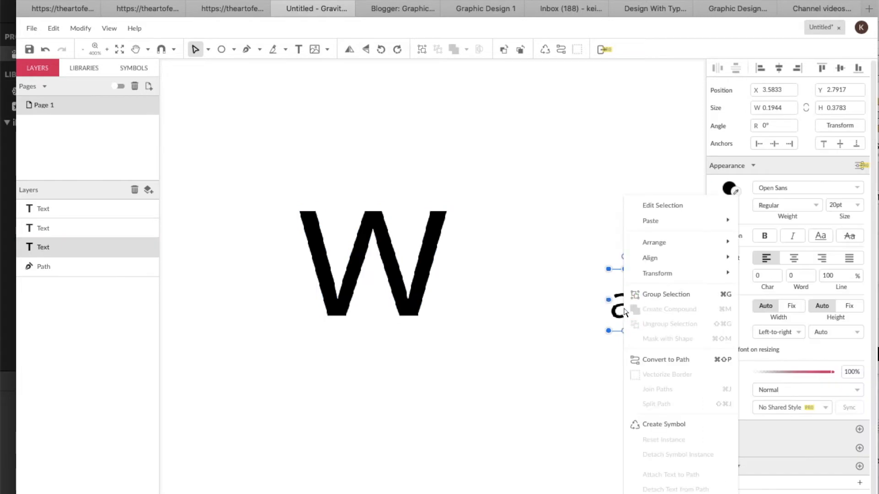
pyautogui.click(645, 361)
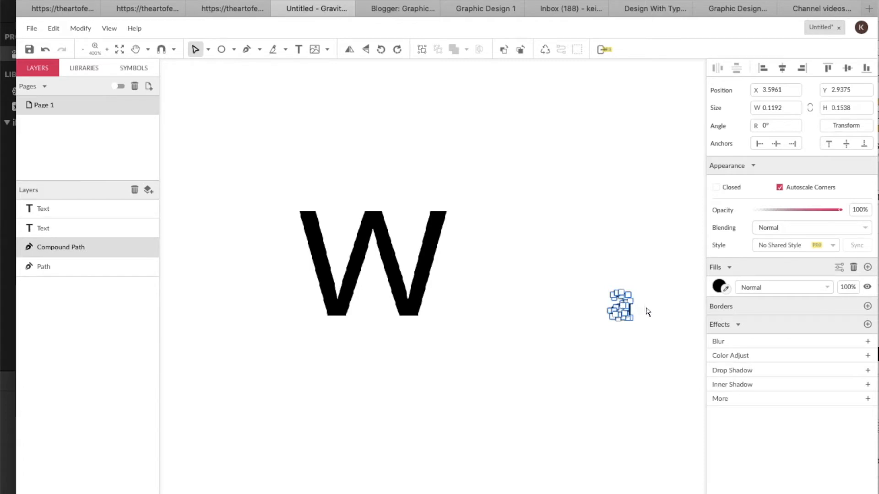
pyautogui.hotkey('ctrl', 'z')
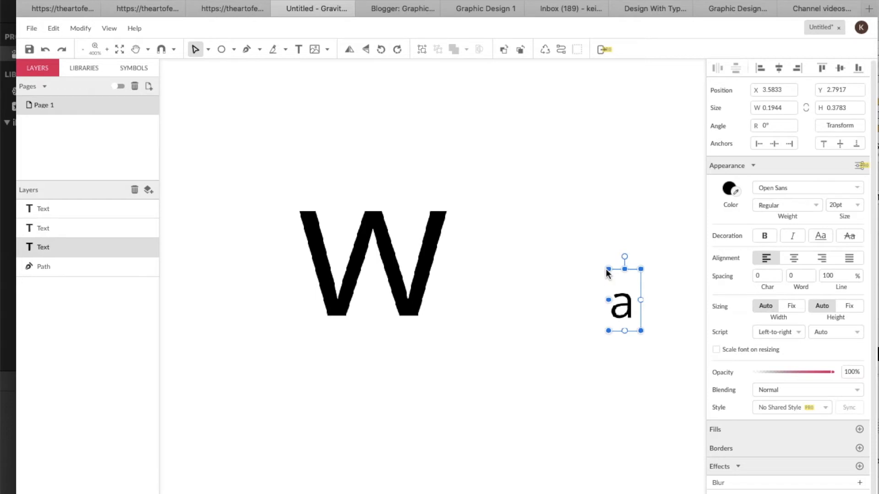
# Enlarge the a text frame to about 0.60 by 1.17 inches
pyautogui.moveTo(608, 269); pyautogui.dragTo(542, 138)
pyautogui.rightClick(573, 255)
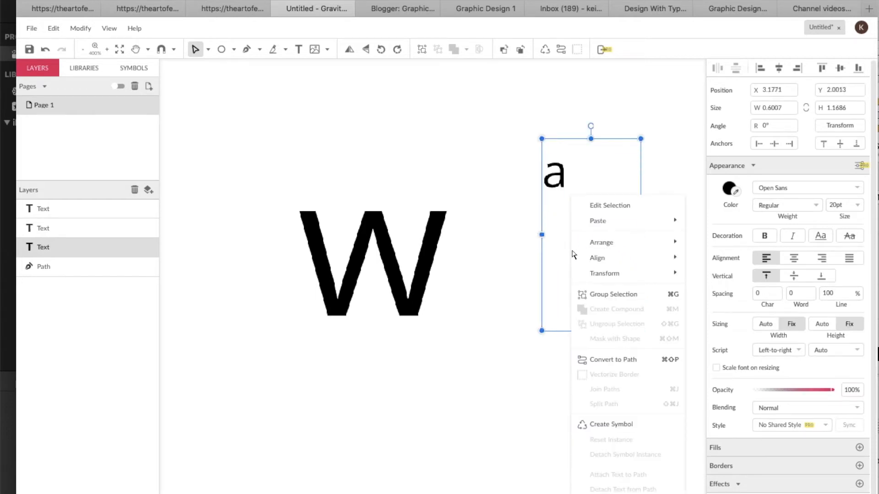
pyautogui.moveTo(590, 273)
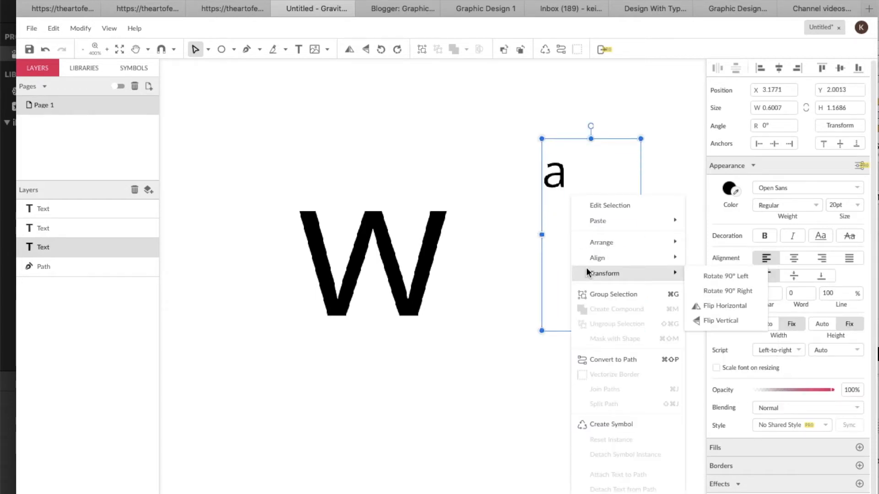
pyautogui.click(578, 192)
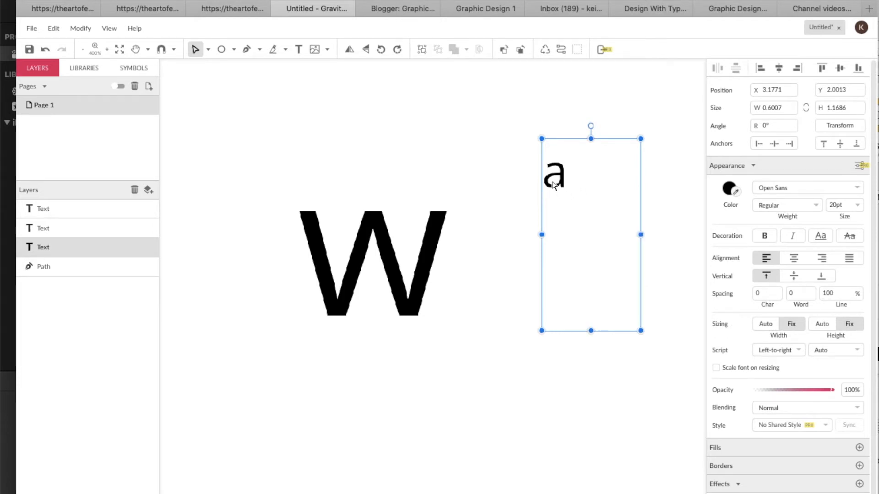
# Convert the a text to a path
pyautogui.doubleClick(542, 170)
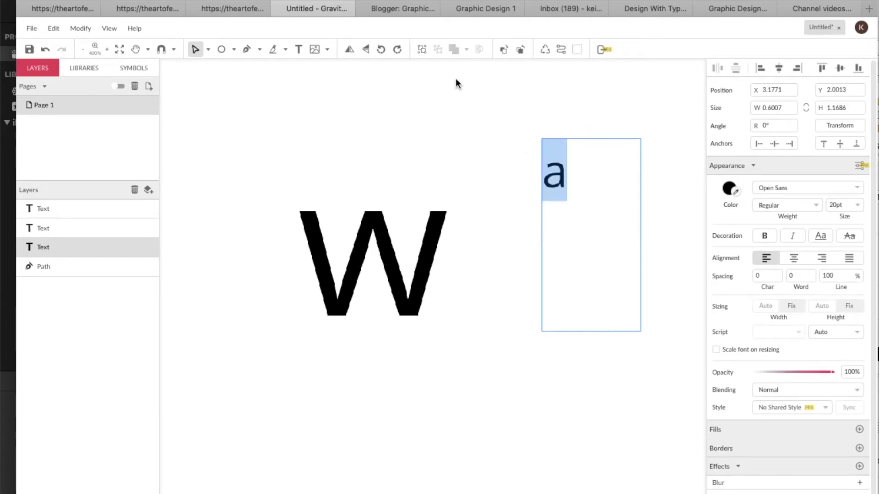
pyautogui.click(200, 51)
pyautogui.press('Escape')
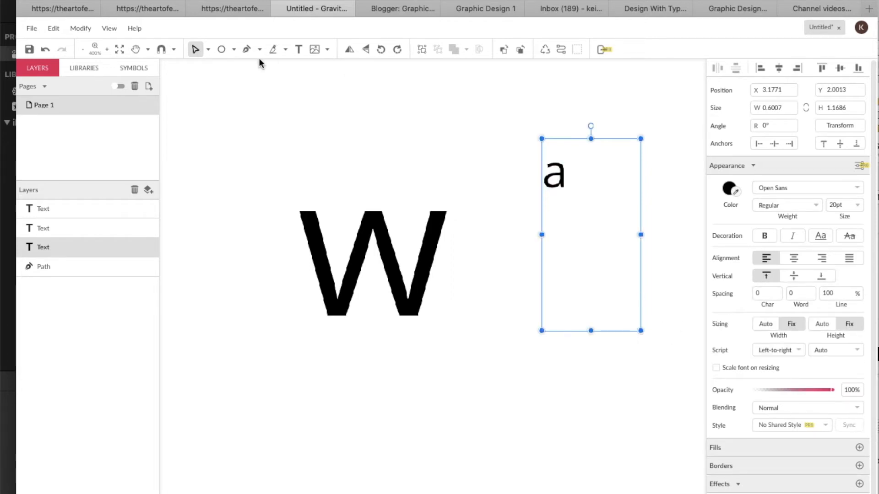
pyautogui.click(205, 51)
pyautogui.click(221, 68)
pyautogui.rightClick(555, 180)
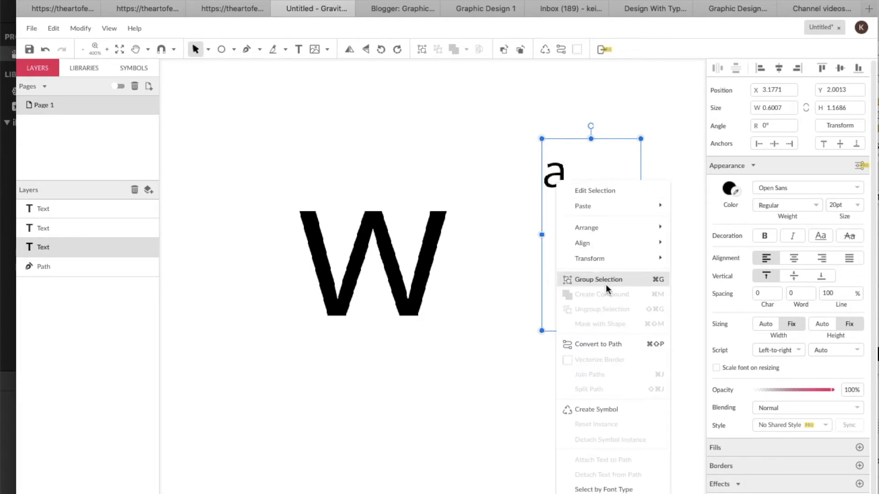
pyautogui.click(610, 343)
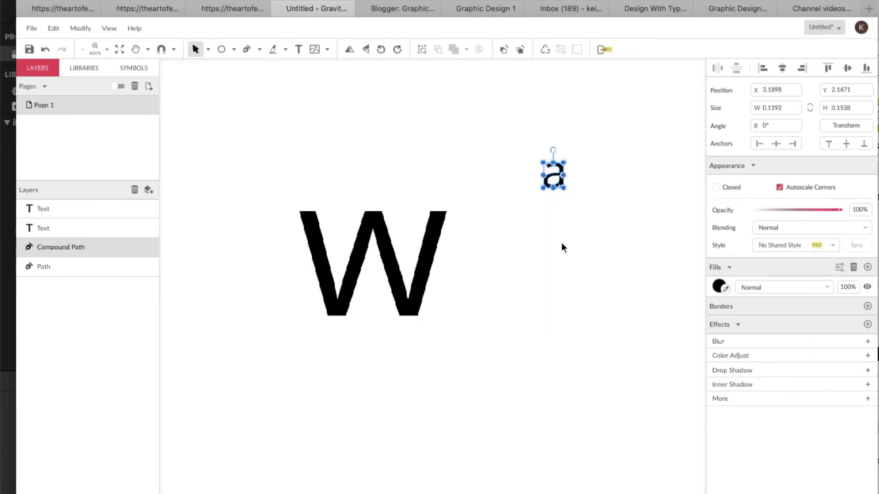
# Scale the a path up to about 0.54 by 0.70 inches and move it next to the w
pyautogui.moveTo(564, 188); pyautogui.dragTo(633, 277)
pyautogui.moveTo(602, 222); pyautogui.dragTo(530, 264)
pyautogui.hscroll(3, 636, 287)
pyautogui.scroll(-1, 635, 287)
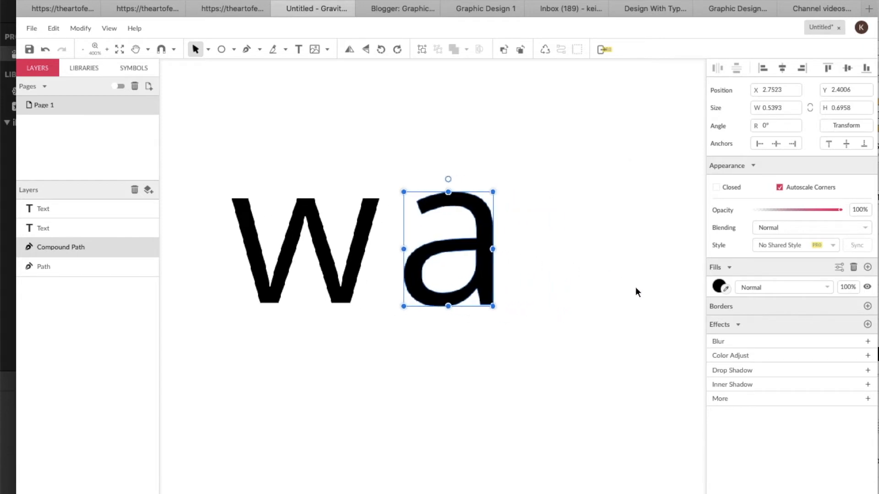
# Move the v text closer to the a and convert it to a path
pyautogui.hscroll(5, 635, 287)
pyautogui.click(556, 323)
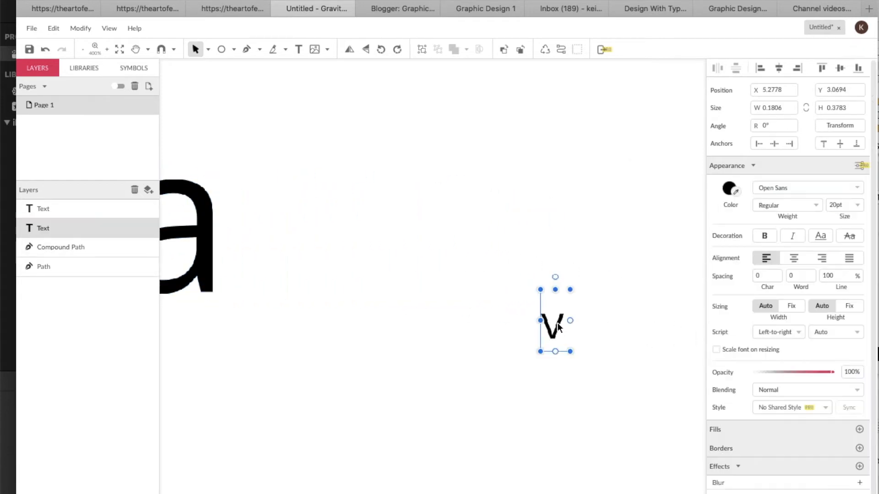
pyautogui.moveTo(557, 322); pyautogui.dragTo(387, 269)
pyautogui.rightClick(387, 270)
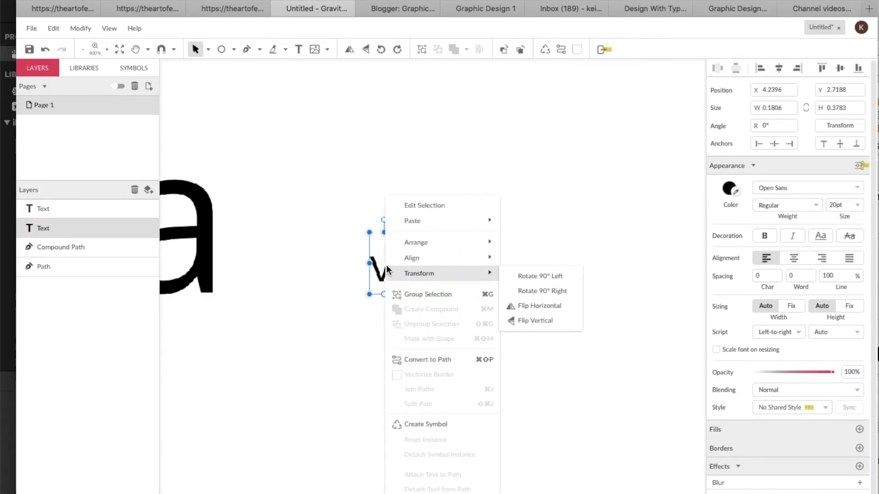
pyautogui.click(426, 360)
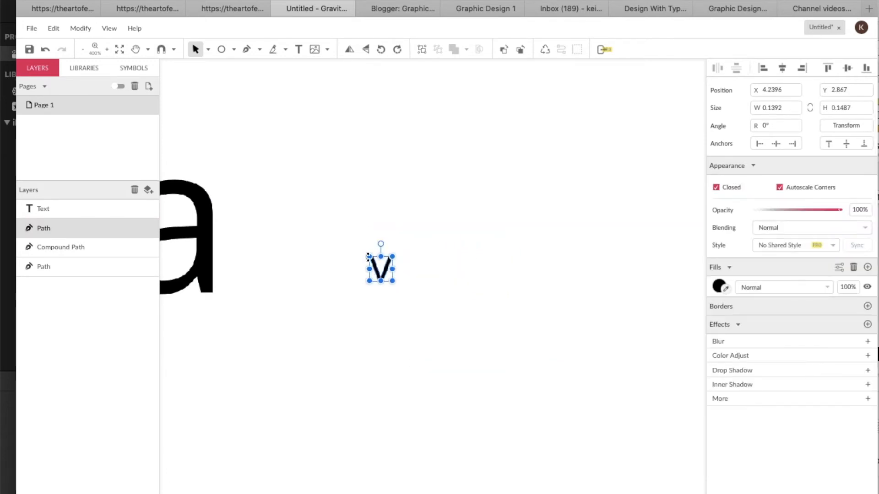
# Scale the v path up to match the w and a and place it after the a
pyautogui.moveTo(370, 257); pyautogui.dragTo(275, 155)
pyautogui.moveTo(320, 236); pyautogui.dragTo(271, 264)
pyautogui.moveTo(225, 181); pyautogui.dragTo(242, 215)
pyautogui.click(262, 230)
# Move the e text beside the v and convert it to a path
pyautogui.hscroll(5, 434, 293)
pyautogui.hscroll(2, 434, 293)
pyautogui.moveTo(566, 191); pyautogui.dragTo(416, 253)
pyautogui.press('space')
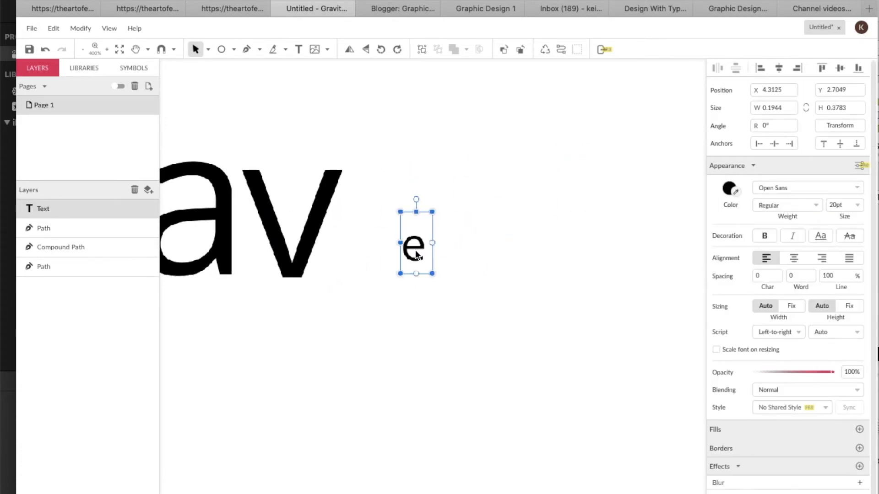
pyautogui.rightClick(417, 254)
pyautogui.click(448, 358)
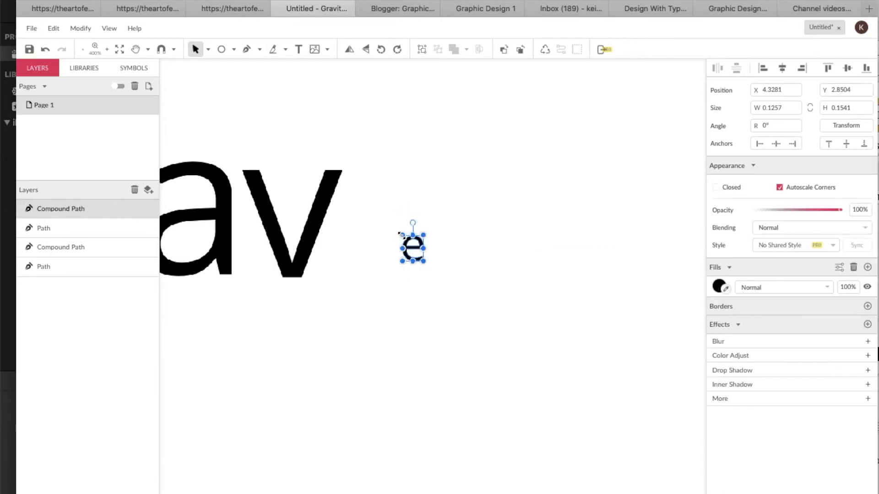
# Scale the e path up to about 0.52 by 0.64 inches so the word reads wave
pyautogui.moveTo(399, 234); pyautogui.dragTo(377, 213)
pyautogui.hscroll(-5, 377, 213)
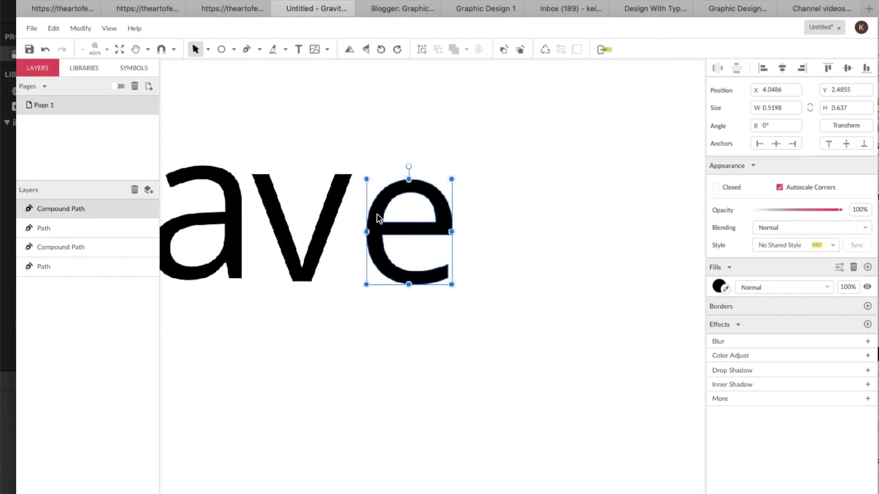
pyautogui.hscroll(-5, 377, 213)
pyautogui.scroll(2, 378, 213)
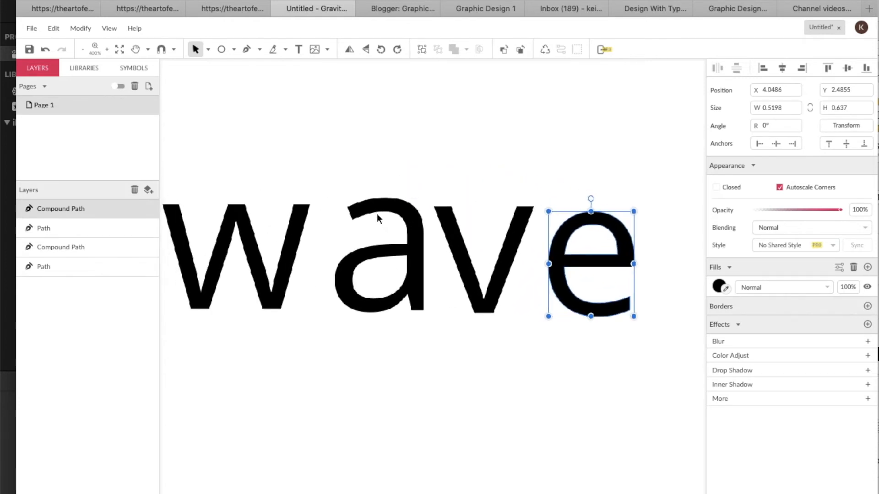
pyautogui.hotkey('ctrl', '-')
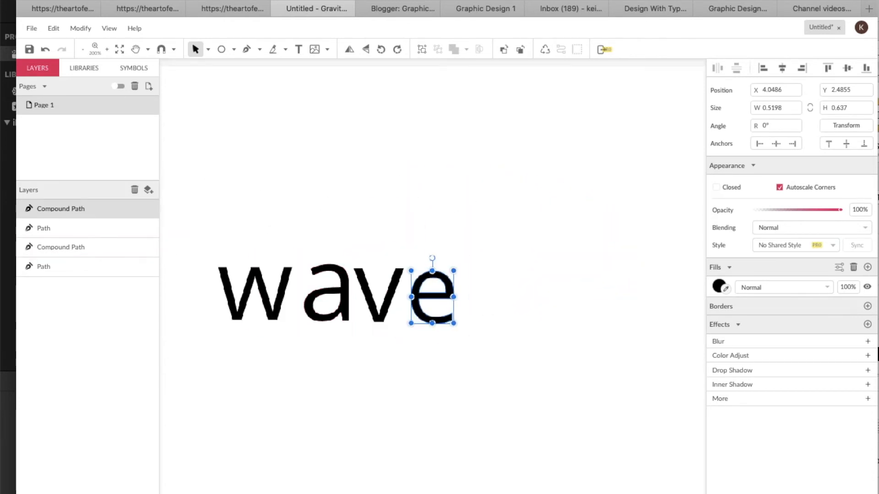
# Raise the a slightly above the w and rotate it a little
pyautogui.click(321, 300)
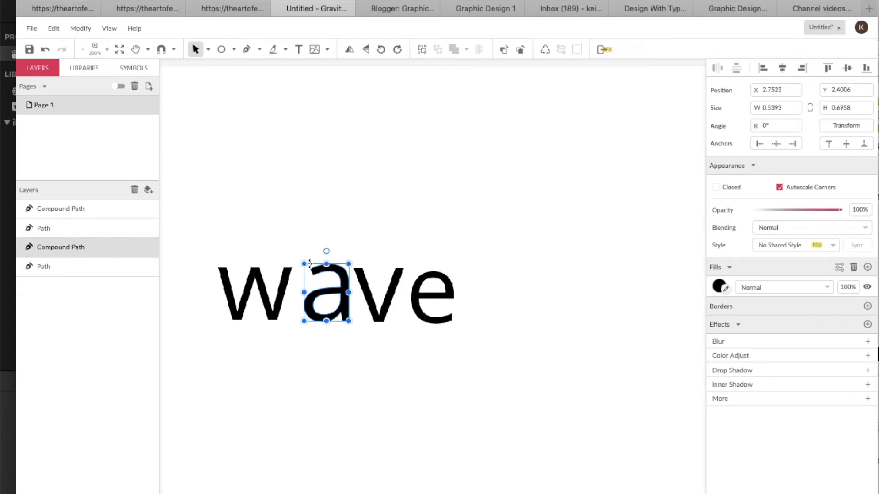
pyautogui.click(259, 304)
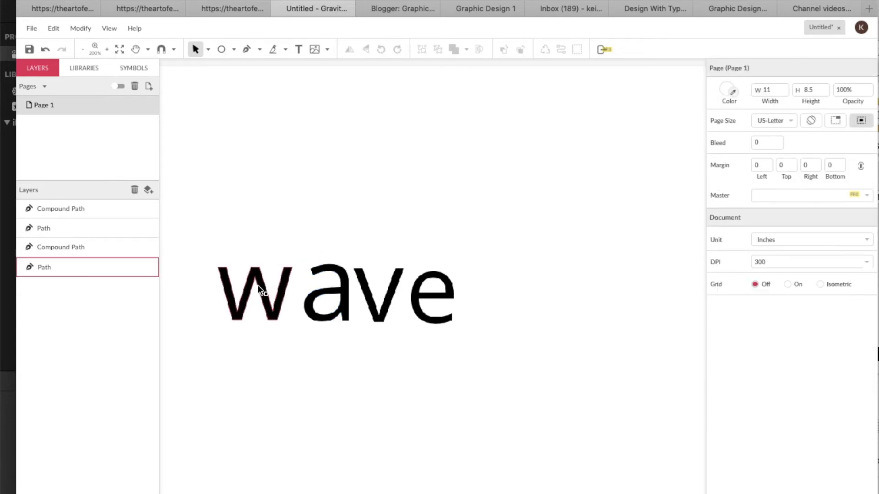
pyautogui.click(258, 286)
pyautogui.moveTo(254, 255)
pyautogui.mouseDown()
pyautogui.moveTo(240, 251)
pyautogui.moveTo(254, 257)
pyautogui.mouseUp()
pyautogui.click(331, 287)
pyautogui.click(338, 274)
pyautogui.moveTo(340, 277); pyautogui.dragTo(332, 261)
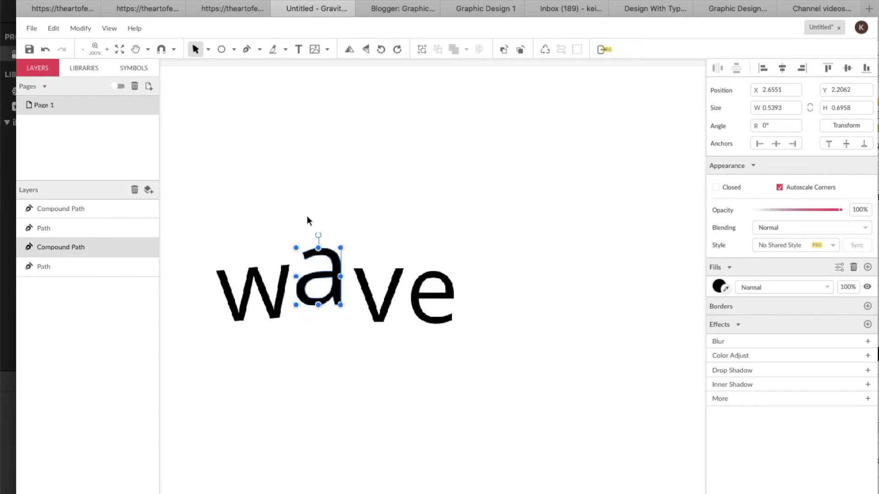
pyautogui.moveTo(318, 236); pyautogui.dragTo(300, 234)
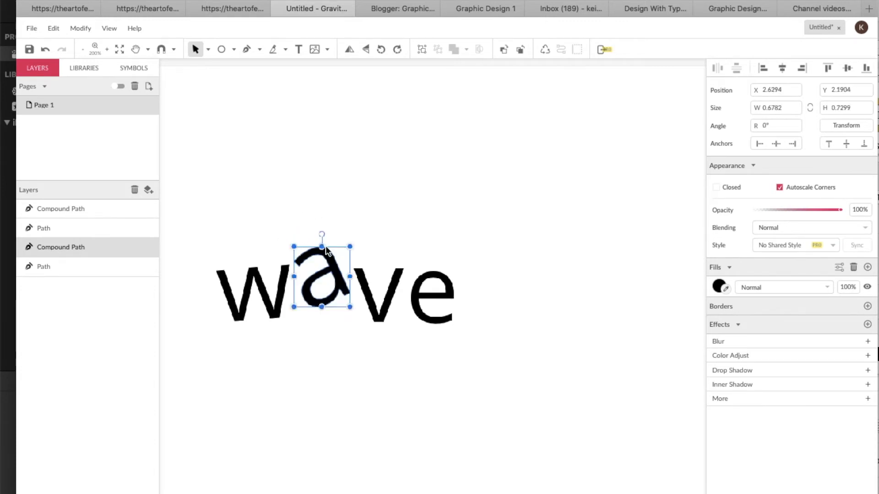
# Raise and tilt the v and e progressively so the letters climb along a curve
pyautogui.click(375, 299)
pyautogui.moveTo(375, 298); pyautogui.dragTo(361, 261)
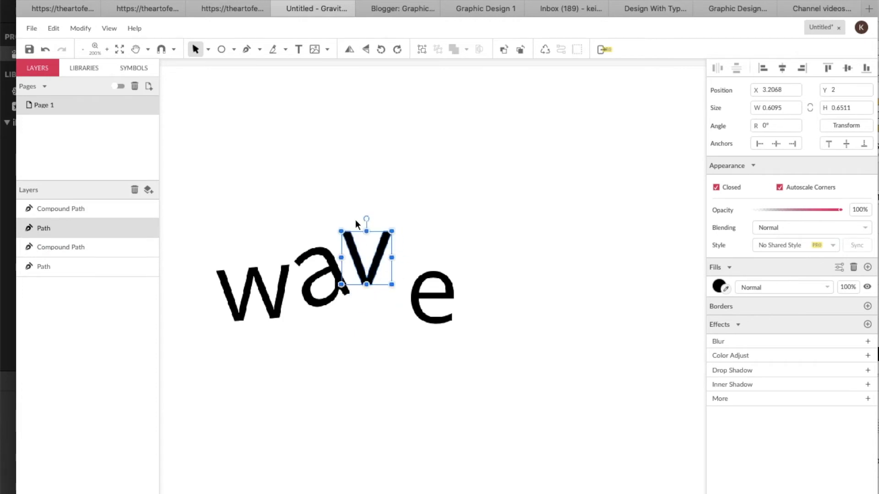
pyautogui.moveTo(362, 219); pyautogui.dragTo(353, 219)
pyautogui.click(435, 272)
pyautogui.moveTo(436, 272); pyautogui.dragTo(417, 202)
pyautogui.click(379, 257)
pyautogui.moveTo(379, 257); pyautogui.dragTo(380, 234)
pyautogui.click(411, 228)
pyautogui.moveTo(412, 186); pyautogui.dragTo(406, 188)
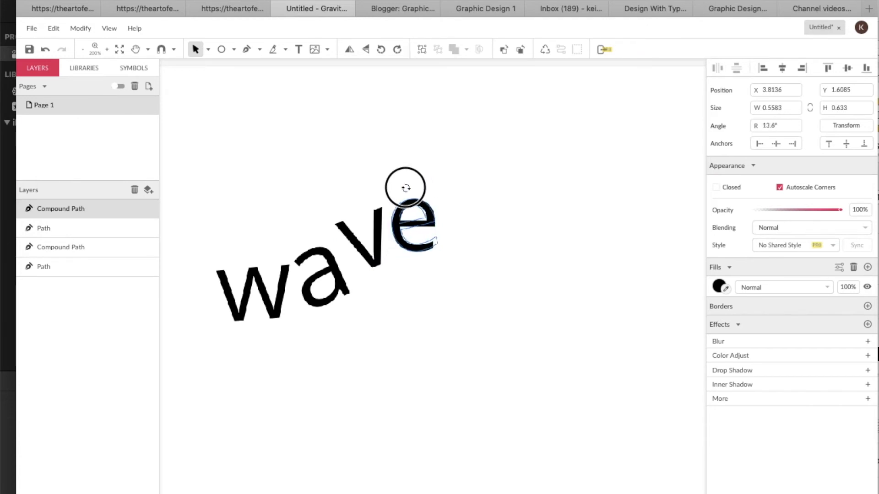
# Nudge the a and rotate the w to about 16.3° to continue the curve
pyautogui.click(334, 286)
pyautogui.moveTo(334, 285); pyautogui.dragTo(333, 272)
pyautogui.moveTo(281, 296); pyautogui.dragTo(287, 290)
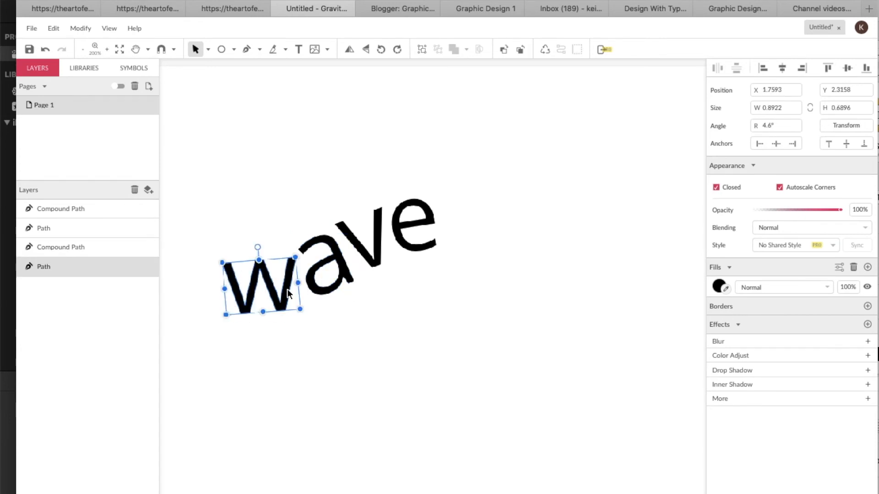
pyautogui.moveTo(257, 247); pyautogui.dragTo(251, 248)
pyautogui.hscroll(2, 370, 274)
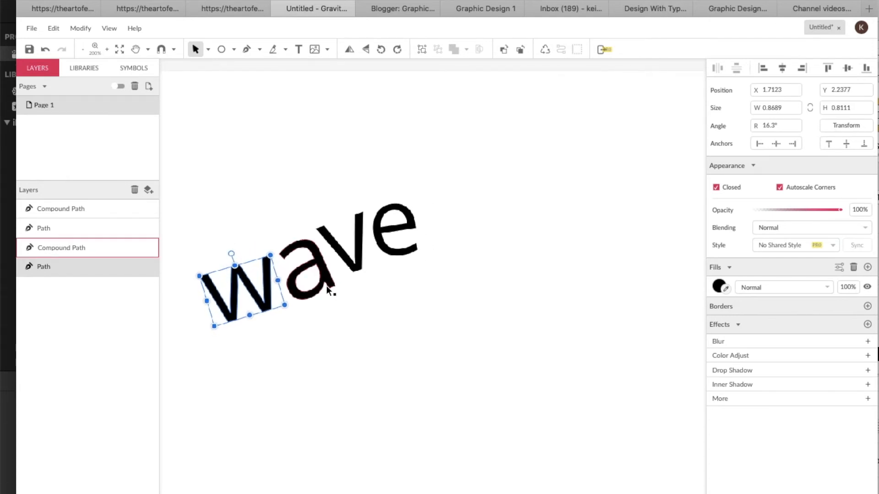
# Try reshaping the e's anchor points with the Subselect tool and undo the change
pyautogui.click(393, 232)
pyautogui.click(209, 49)
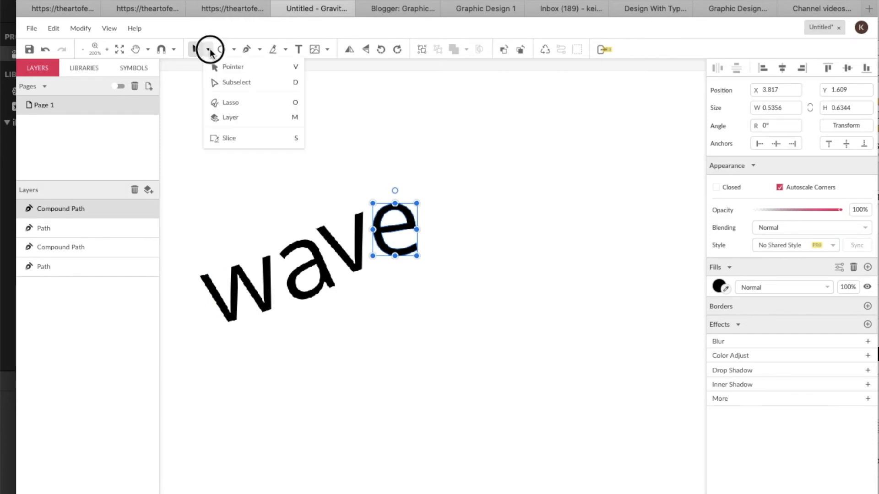
pyautogui.click(228, 83)
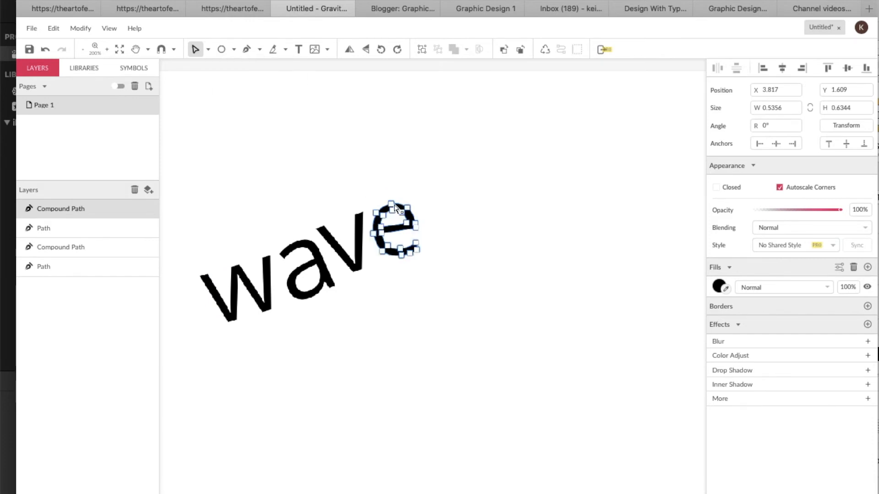
pyautogui.scroll(2, 319, 92)
pyautogui.scroll(3, 430, 298)
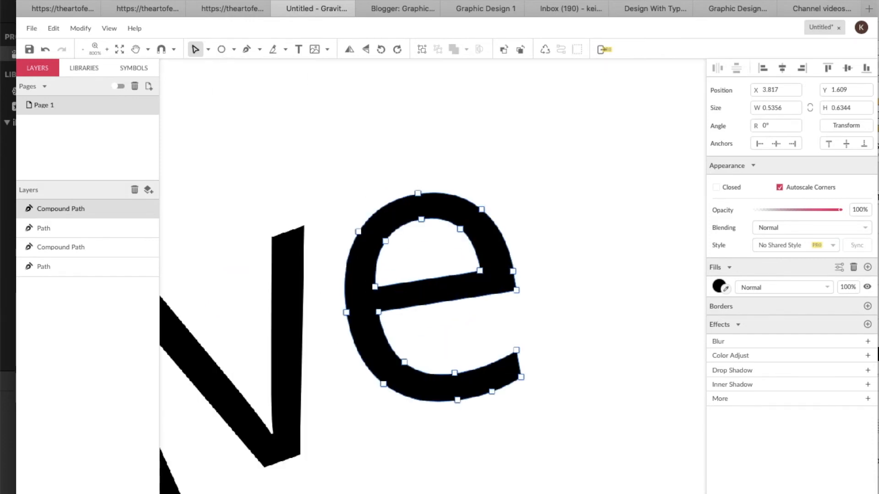
pyautogui.click(419, 194)
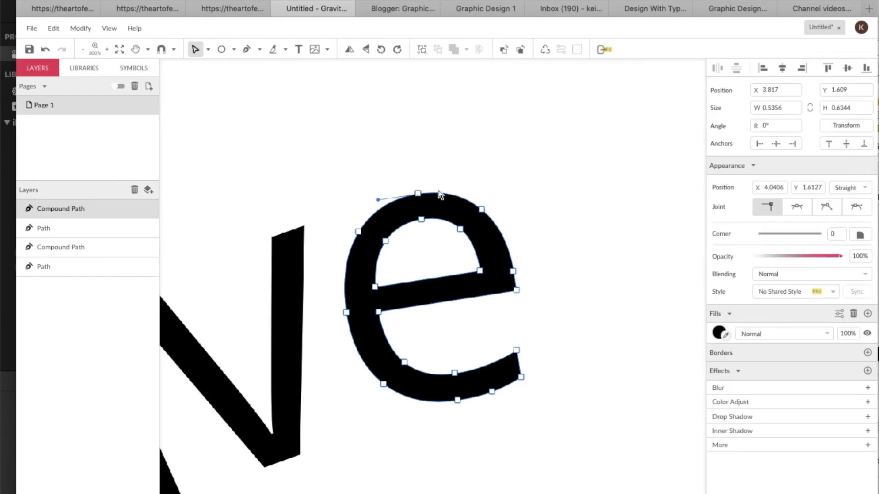
pyautogui.click(482, 210)
pyautogui.click(359, 234)
pyautogui.click(359, 234)
pyautogui.moveTo(359, 232); pyautogui.dragTo(362, 247)
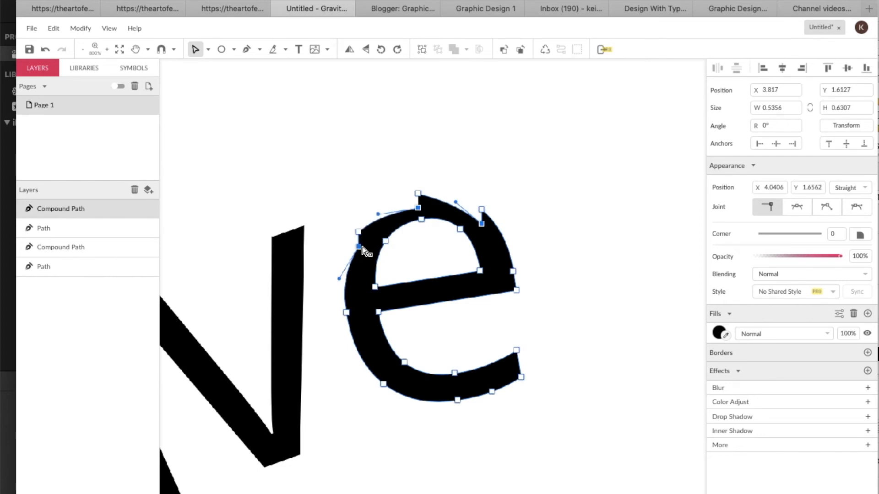
pyautogui.hotkey('ctrl', 'z')
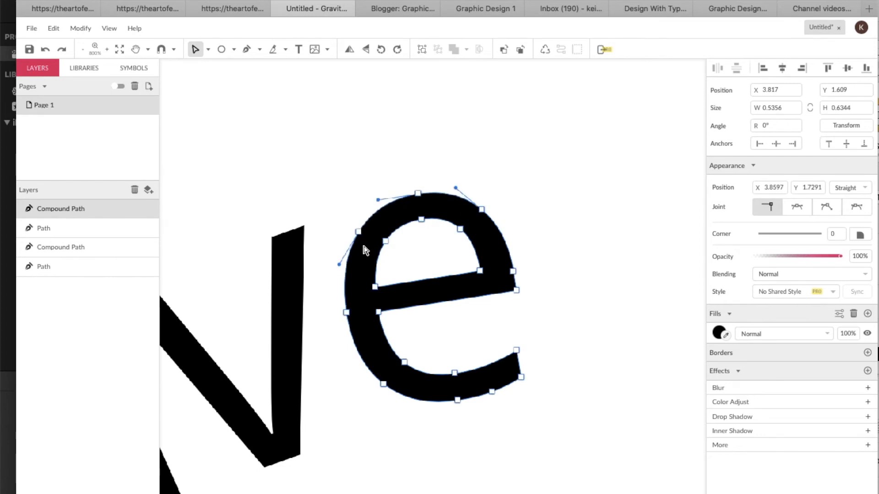
# Duplicate the w and place the copy after the e, rotated to about 1.9°
pyautogui.press('super+minus')
pyautogui.press('super+minus')
pyautogui.press('super+minus')
pyautogui.press('super+minus')
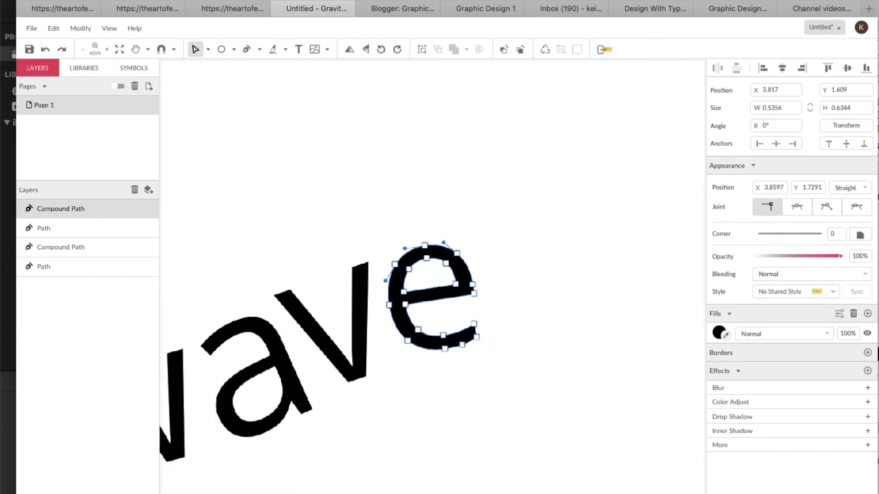
pyautogui.scroll(-5, 334, 252)
pyautogui.hscroll(2, 334, 251)
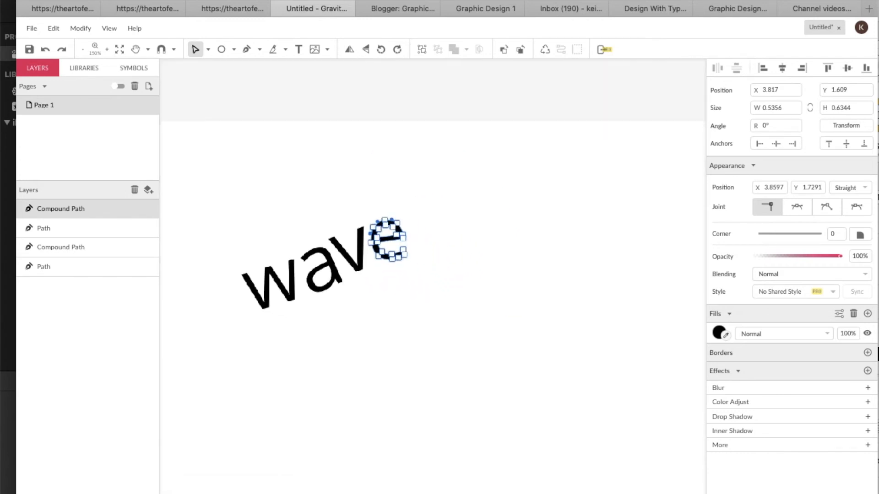
pyautogui.click(334, 252)
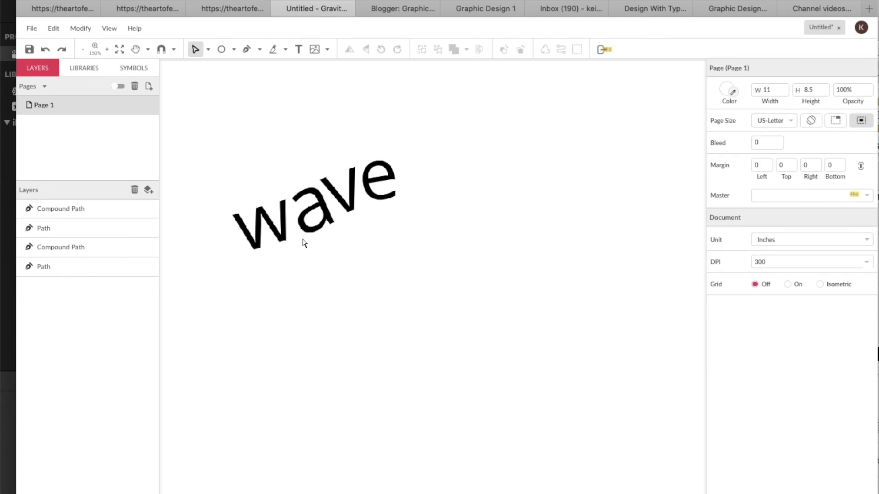
pyautogui.click(208, 49)
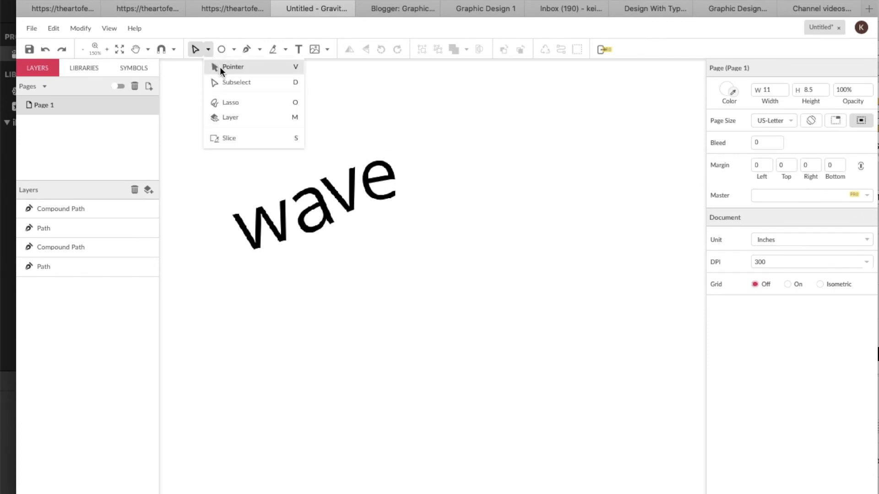
pyautogui.click(220, 67)
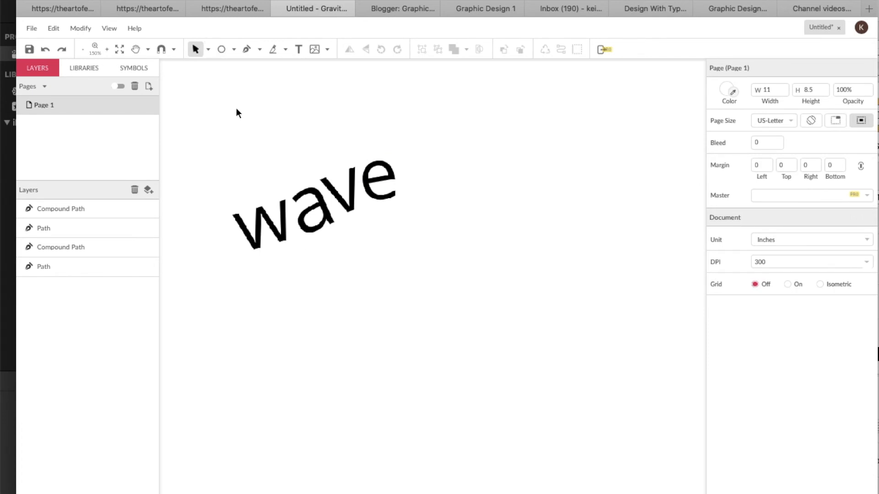
pyautogui.click(249, 235)
pyautogui.press('super+d')
pyautogui.moveTo(259, 234); pyautogui.dragTo(418, 174)
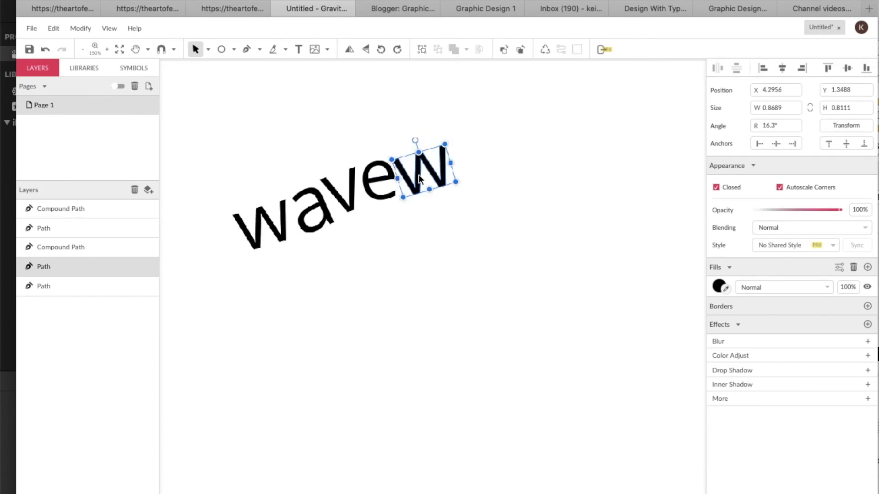
pyautogui.moveTo(415, 141); pyautogui.dragTo(424, 140)
pyautogui.moveTo(418, 173); pyautogui.dragTo(414, 177)
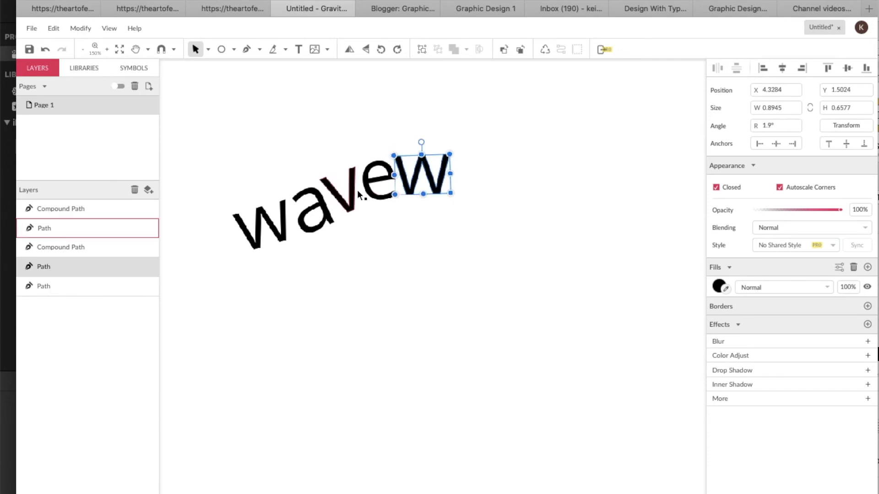
# Select the a, v and e paths together and duplicate them
pyautogui.click(325, 212)
pyautogui.keyDown('shift'); pyautogui.click(346, 190); pyautogui.keyUp('shift')
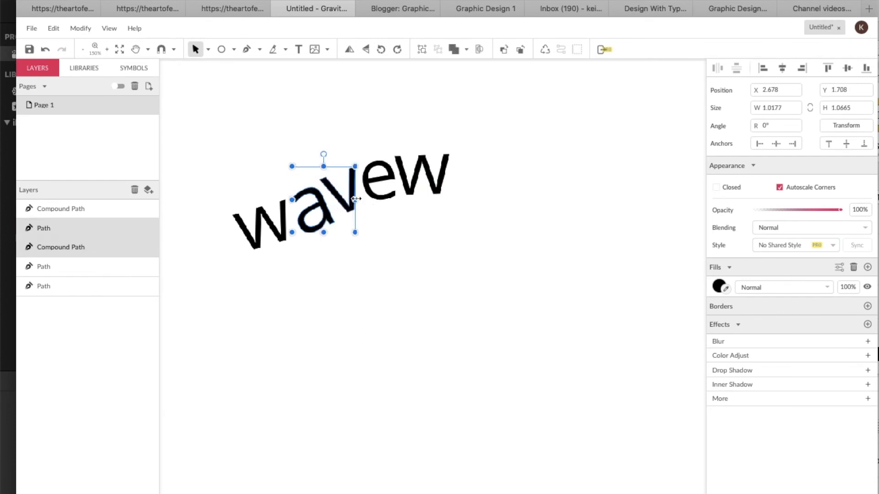
pyautogui.keyDown('shift'); pyautogui.click(378, 186); pyautogui.keyUp('shift')
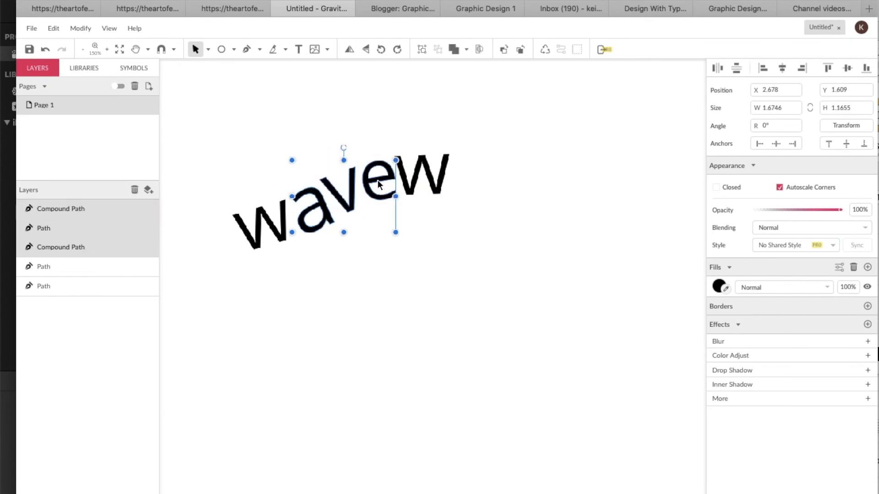
pyautogui.hotkey('ctrl', 'd')
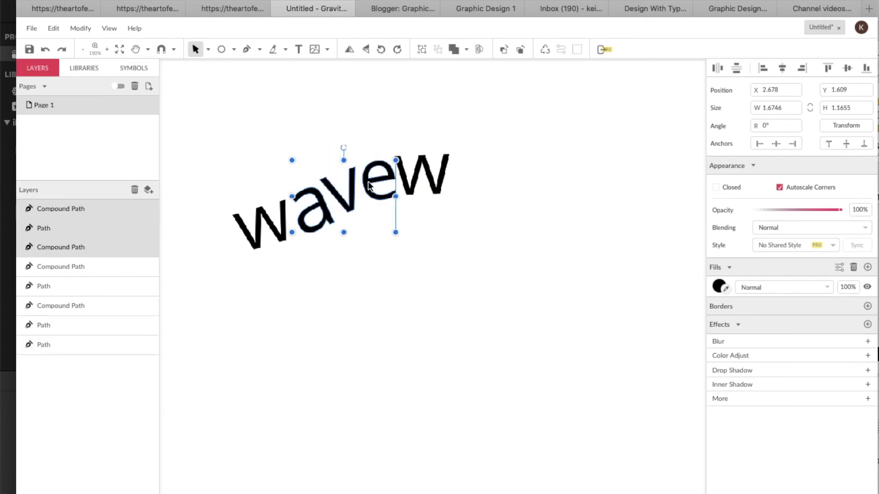
# Position the copied ave after the second w to spell wavewave
pyautogui.moveTo(369, 185); pyautogui.dragTo(524, 159)
pyautogui.moveTo(498, 123)
pyautogui.mouseDown()
pyautogui.moveTo(519, 131)
pyautogui.moveTo(516, 124)
pyautogui.moveTo(499, 129)
pyautogui.mouseUp()
pyautogui.click(501, 173)
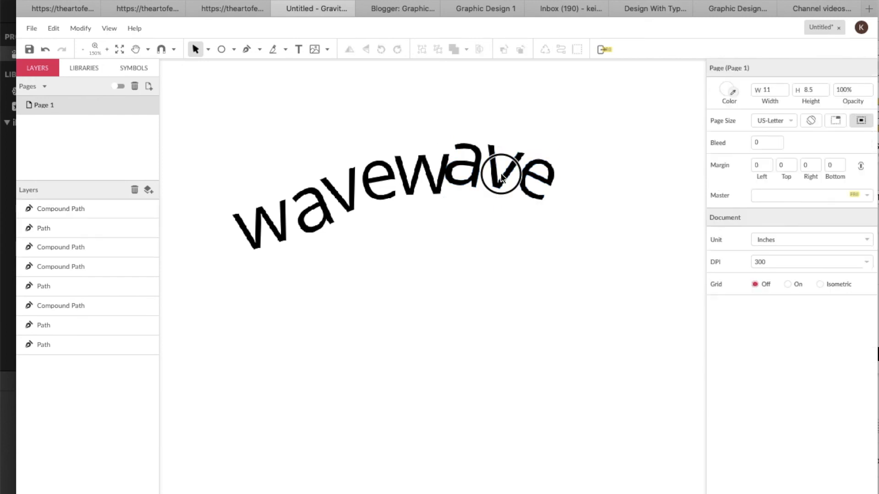
pyautogui.click(502, 184)
pyautogui.moveTo(450, 130); pyautogui.dragTo(474, 133)
pyautogui.click(498, 121)
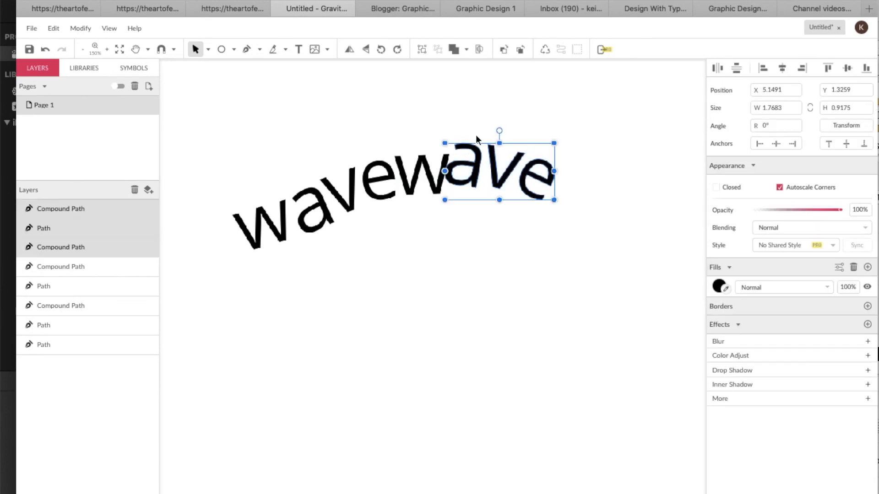
# Nudge the copied ave group slightly right and down after the second w
pyautogui.press('Right')
pyautogui.press('Down')
pyautogui.press('Down')
pyautogui.press('Down')
pyautogui.press('Down')
pyautogui.press('Down')
pyautogui.press('Right')
pyautogui.press('Right')
pyautogui.press('Down')
pyautogui.press('Down')
pyautogui.press('Down')
pyautogui.press('Down')
pyautogui.press('Down')
pyautogui.press('Down')
pyautogui.press('Right')
pyautogui.press('Right')
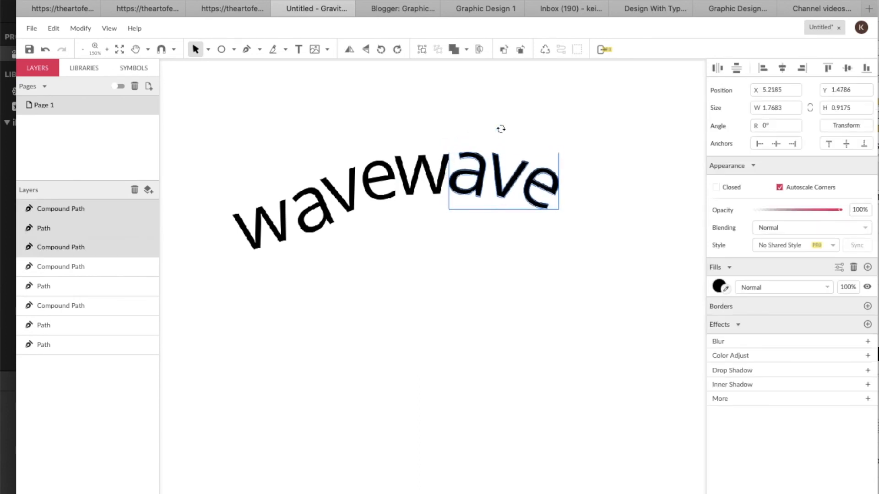
# Select the second v and nudge it down to follow the curve
pyautogui.click(540, 143)
pyautogui.click(514, 177)
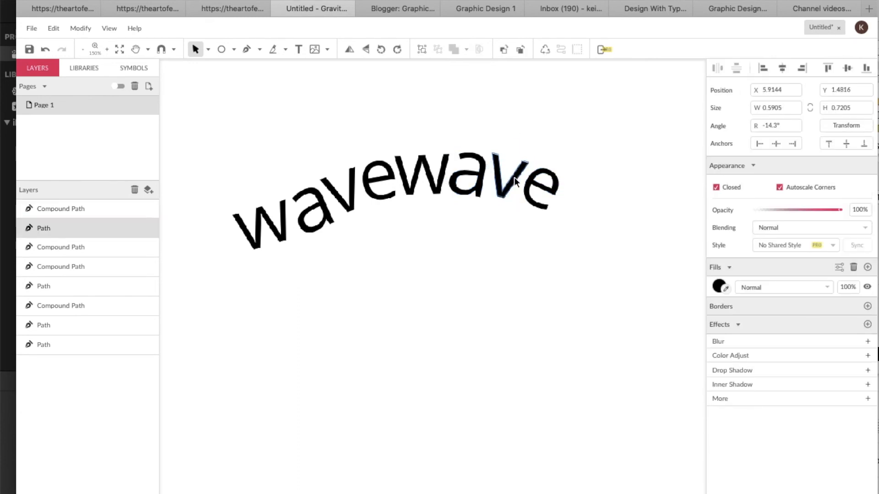
pyautogui.press('Down')
pyautogui.press('Down')
pyautogui.press('Down')
pyautogui.press('Down')
pyautogui.press('Down')
pyautogui.press('Down')
pyautogui.press('Down')
pyautogui.press('Down')
pyautogui.press('Down')
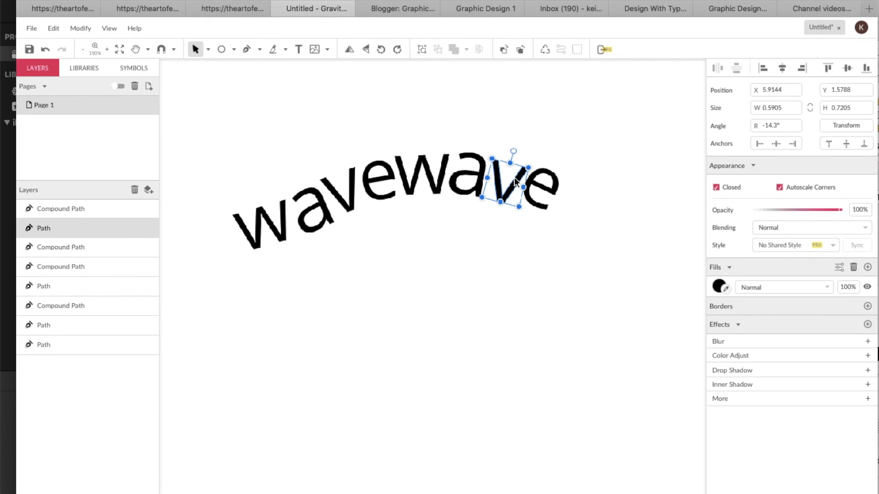
# Move the second e and a lower and to the right to continue the downward curve
pyautogui.click(527, 191)
pyautogui.moveTo(548, 188); pyautogui.dragTo(529, 200)
pyautogui.click(515, 187)
pyautogui.moveTo(482, 180); pyautogui.dragTo(496, 190)
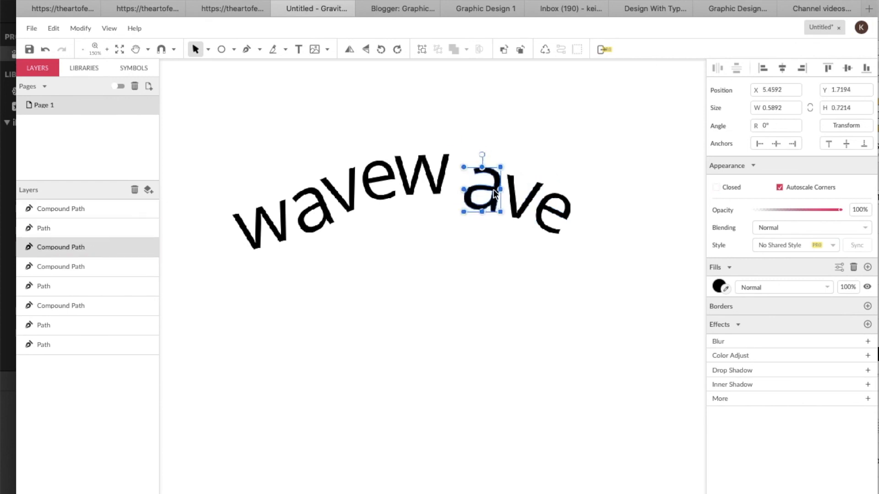
# Select the second w and adjust its rotation and placement within the arc
pyautogui.click(443, 165)
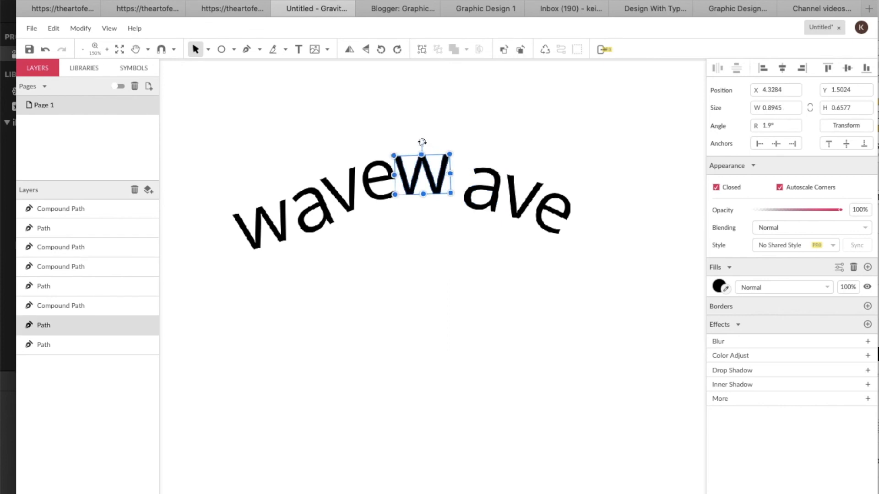
pyautogui.moveTo(421, 142); pyautogui.dragTo(429, 143)
pyautogui.moveTo(429, 189); pyautogui.dragTo(546, 250)
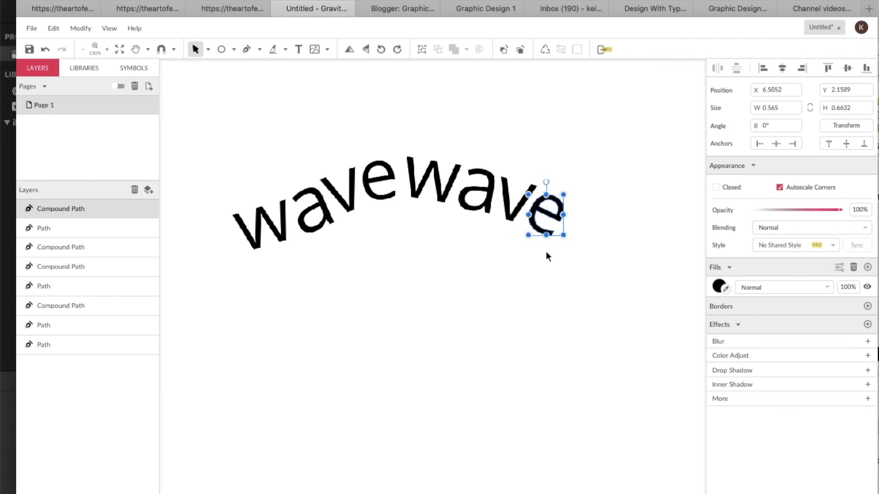
# Nudge the second a slightly down, then select the second v and e to review their placement
pyautogui.hscroll(3, 545, 251)
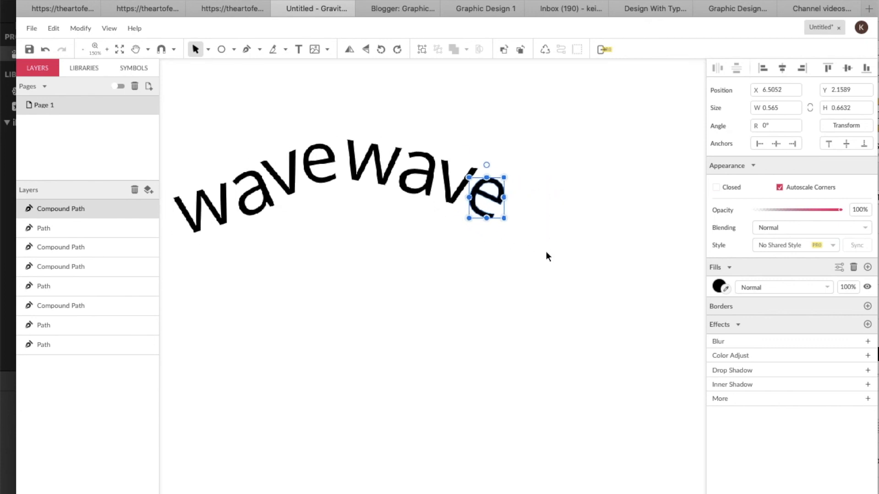
pyautogui.press('super+minus')
pyautogui.scroll(-3, 433, 277)
pyautogui.hscroll(-2, 432, 276)
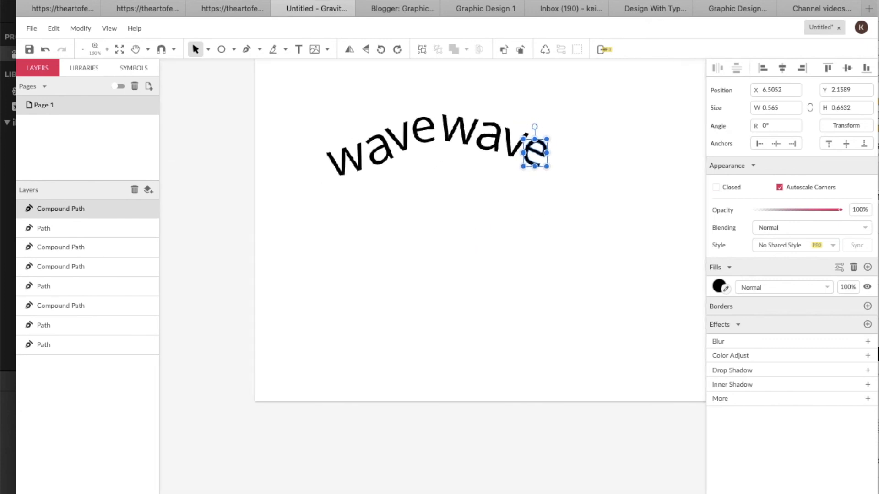
pyautogui.click(541, 188)
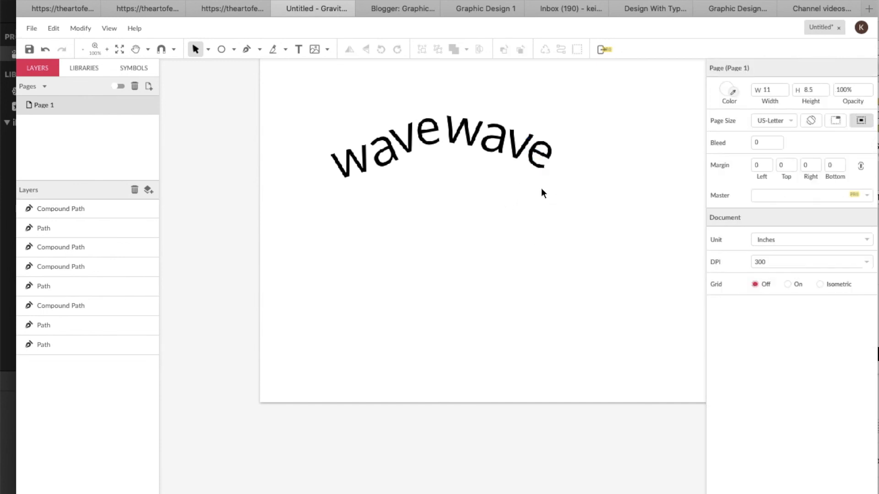
pyautogui.click(384, 149)
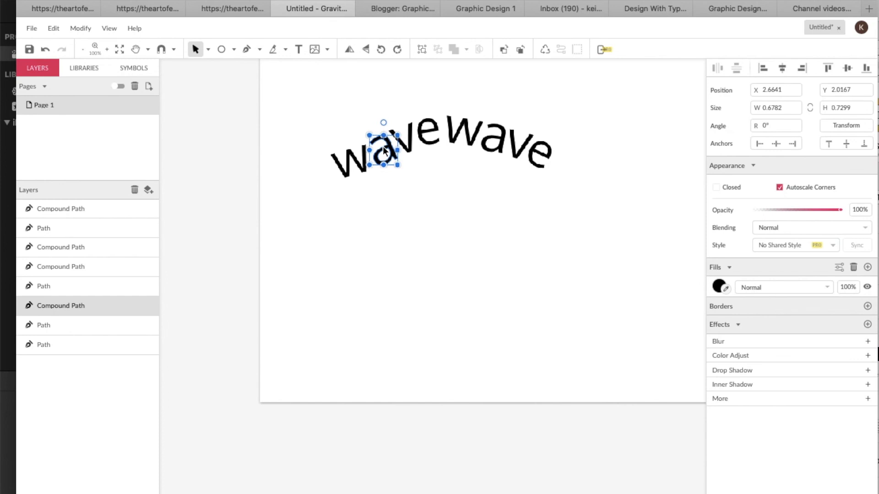
pyautogui.click(463, 128)
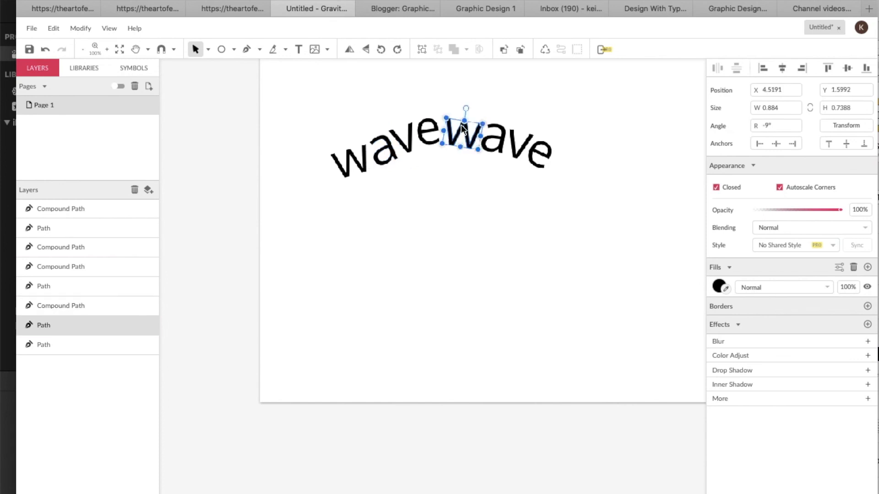
pyautogui.click(499, 144)
pyautogui.press('Down')
pyautogui.press('Down')
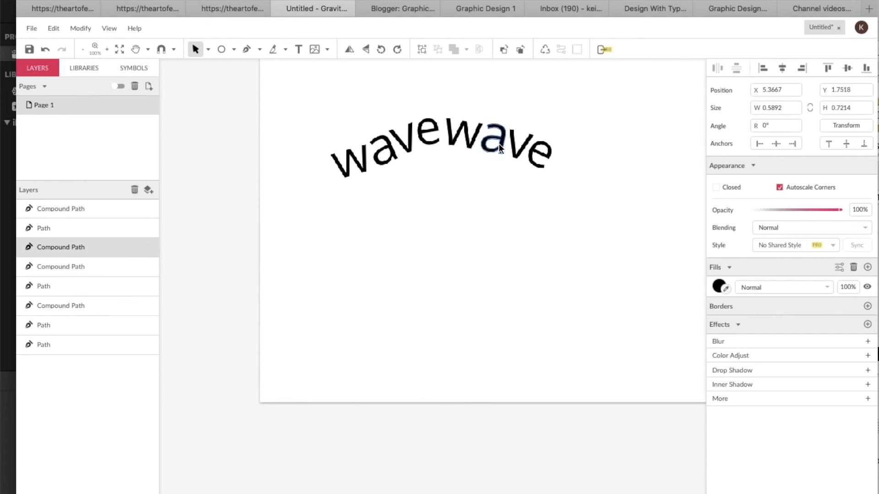
pyautogui.click(512, 145)
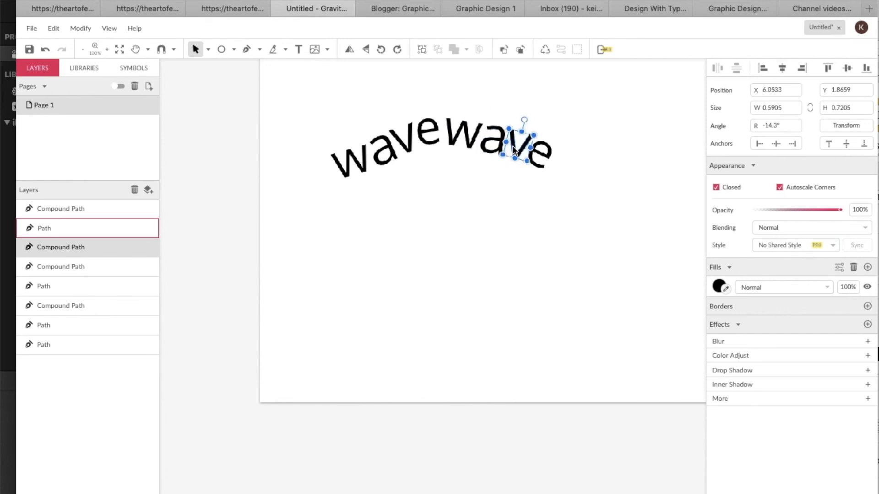
pyautogui.click(546, 138)
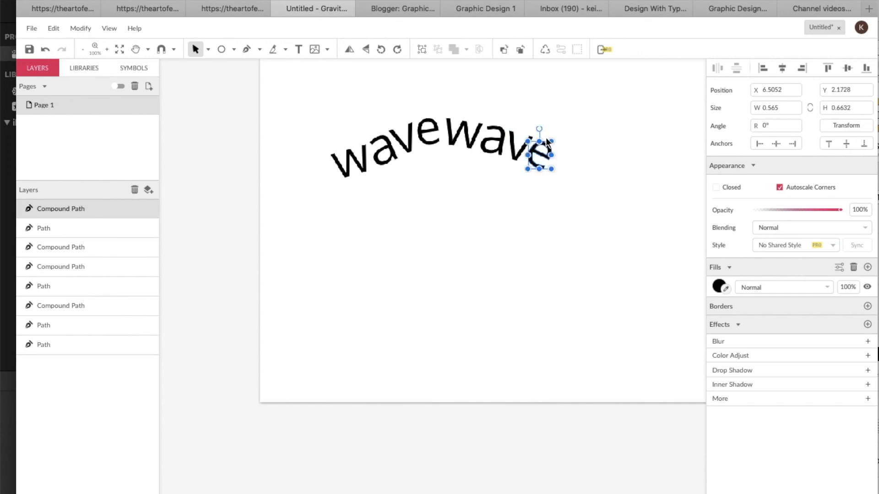